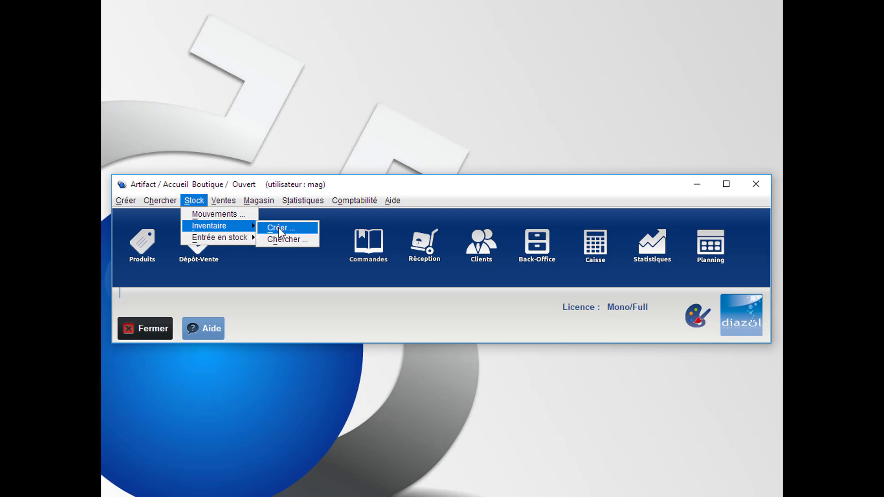
Create a new stock inventory without backing up the data, and set its type to PARTIEL
{"action": "left_click", "coordinate": [280, 229]}
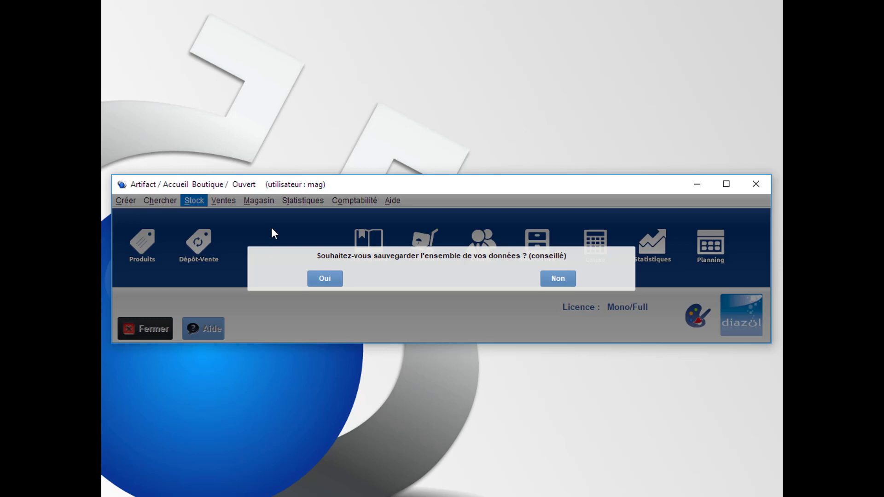
{"action": "left_click", "coordinate": [559, 279]}
{"action": "left_click_drag", "start_coordinate": [493, 25], "coordinate": [377, 12]}
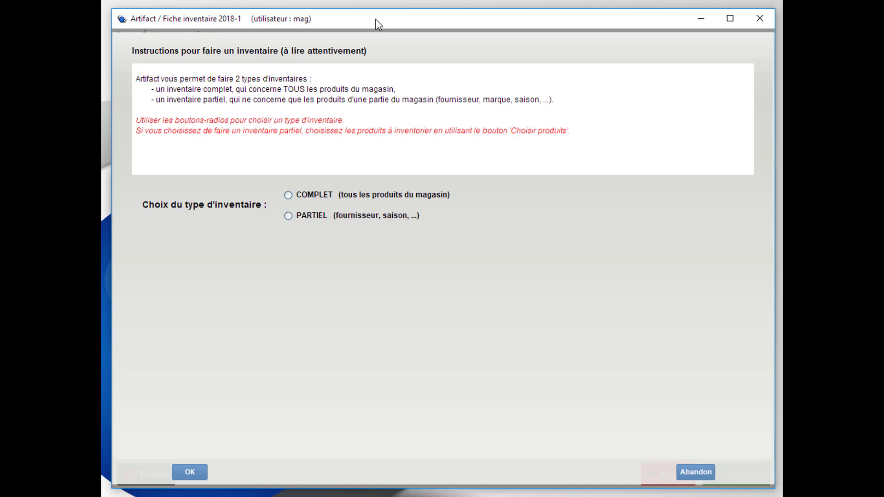
{"action": "left_click", "coordinate": [302, 218]}
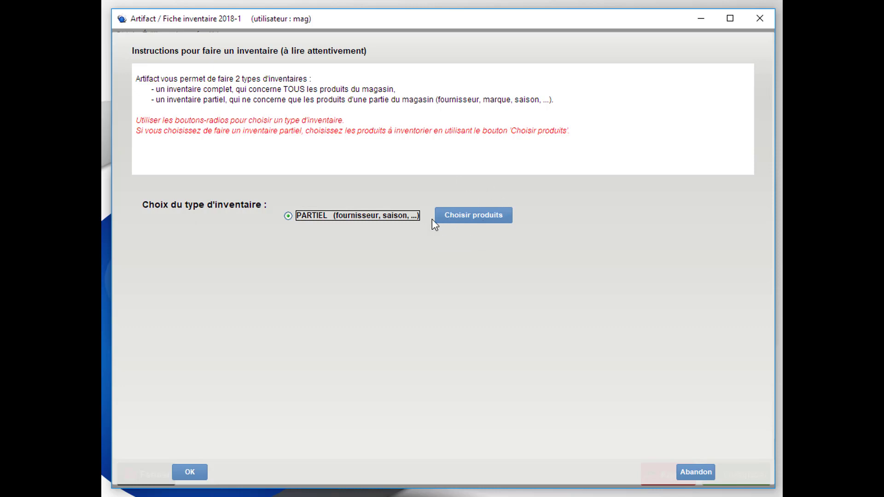
Find the products of supplier BLK, add them all to the partial inventory and validate the selection
{"action": "left_click", "coordinate": [495, 217]}
{"action": "left_click", "coordinate": [433, 45]}
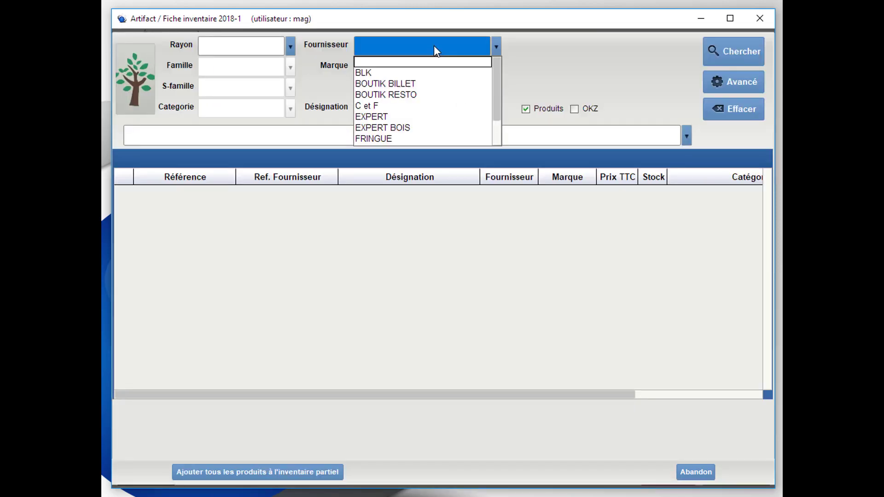
{"action": "left_click", "coordinate": [371, 74]}
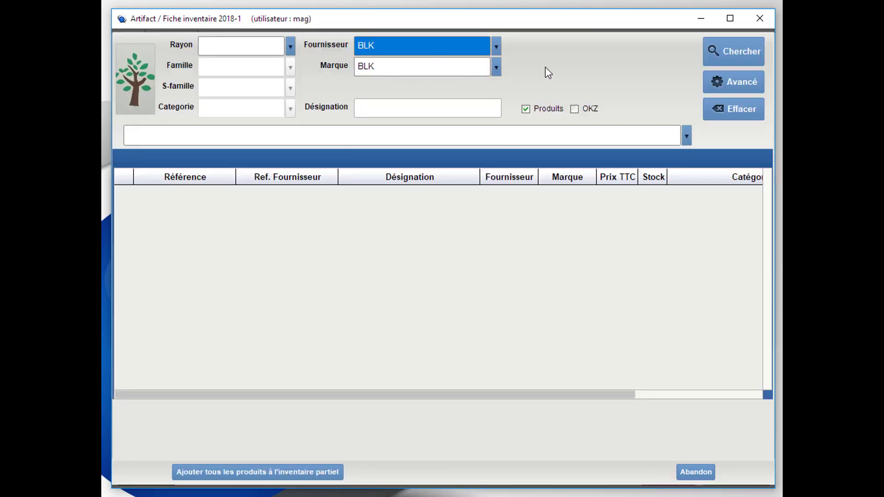
{"action": "left_click", "coordinate": [725, 51]}
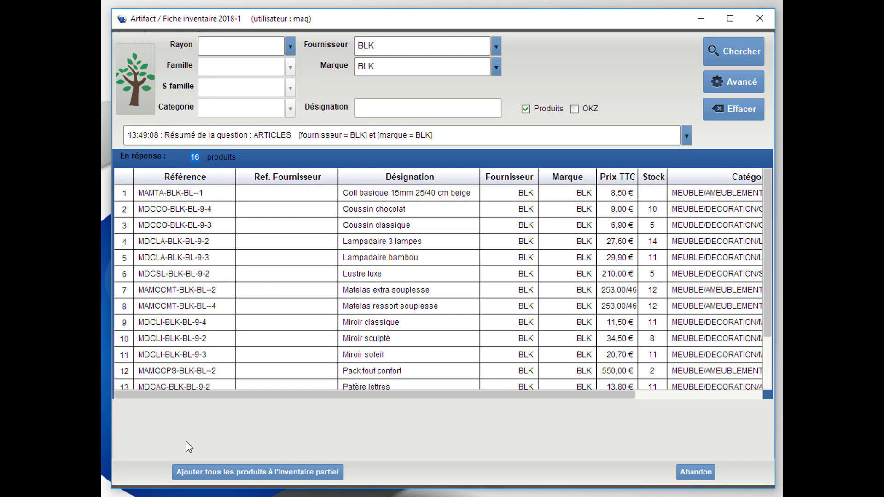
{"action": "left_click", "coordinate": [291, 474]}
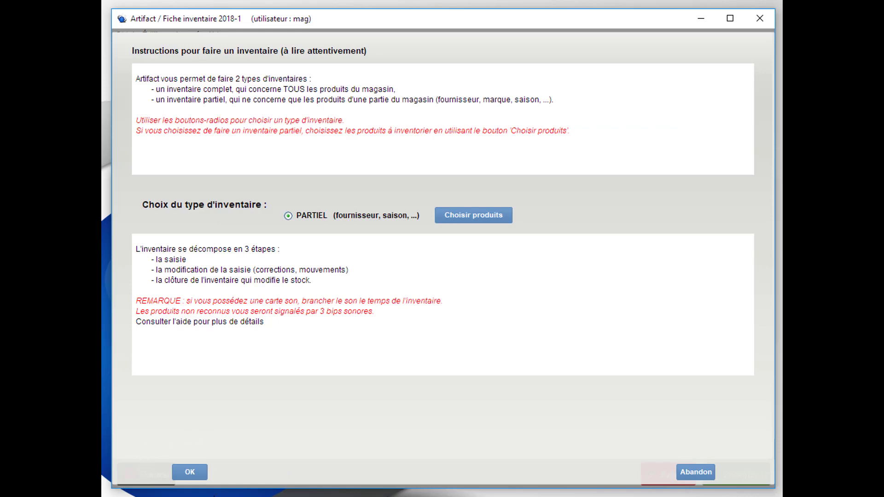
{"action": "left_click", "coordinate": [194, 473]}
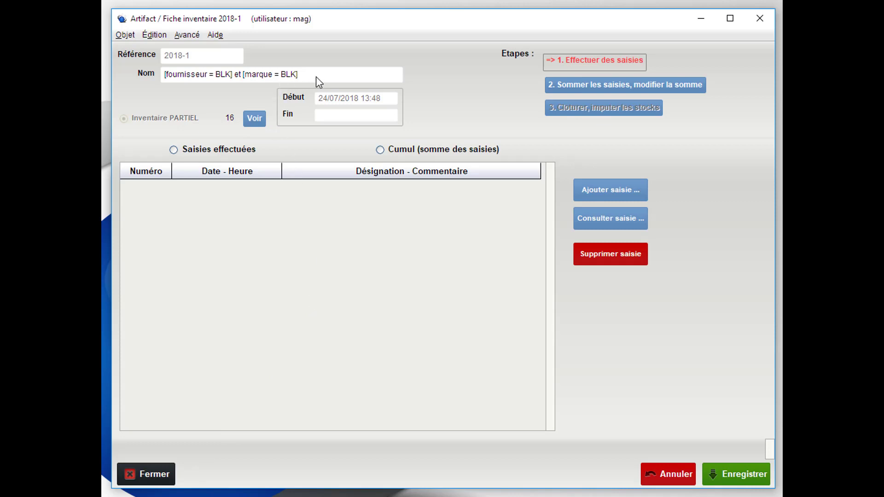
Advance the inventory to stage 2, summing and modifying the entries, using Stock Artifact as the starting quantities
{"action": "left_click_drag", "start_coordinate": [299, 75], "coordinate": [144, 74]}
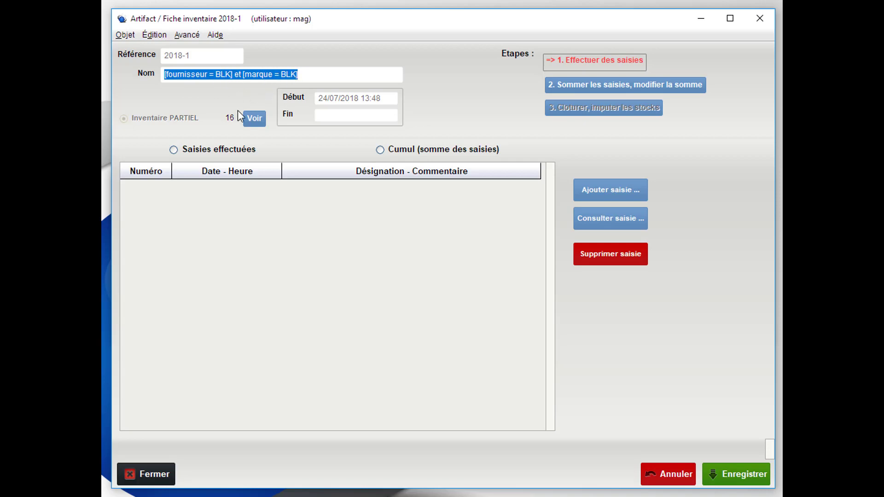
{"action": "left_click", "coordinate": [228, 118]}
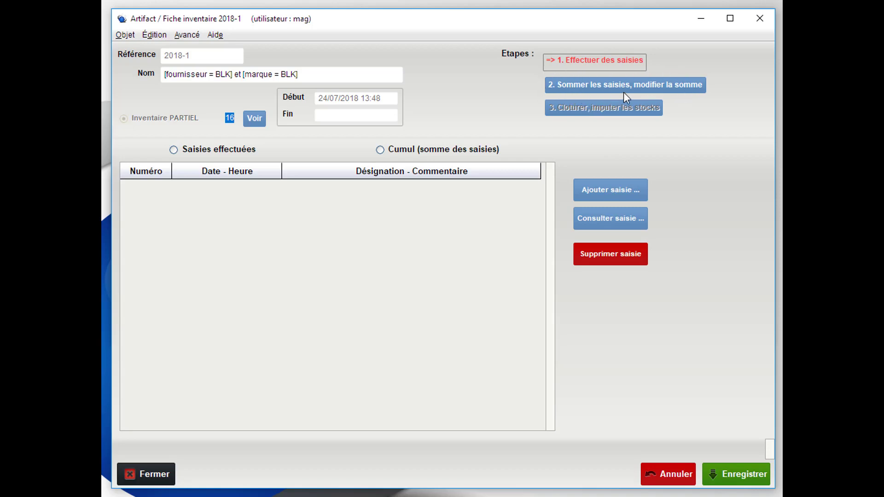
{"action": "left_click", "coordinate": [571, 88]}
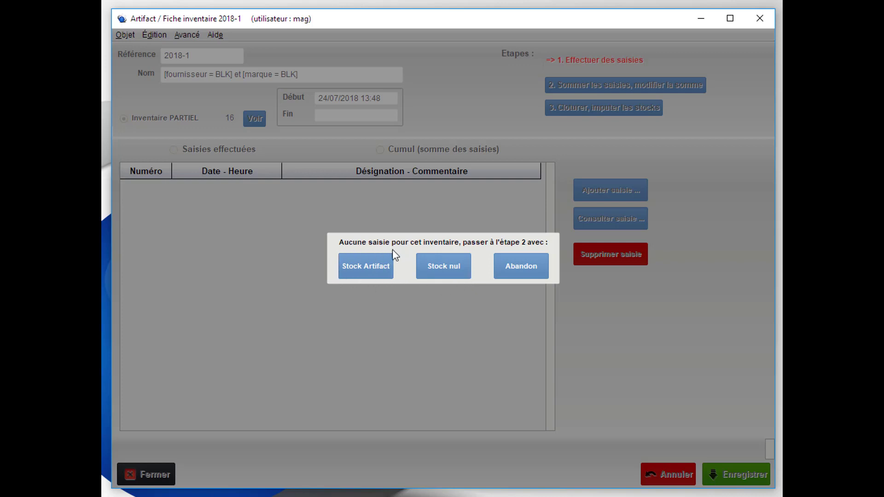
{"action": "left_click", "coordinate": [358, 272]}
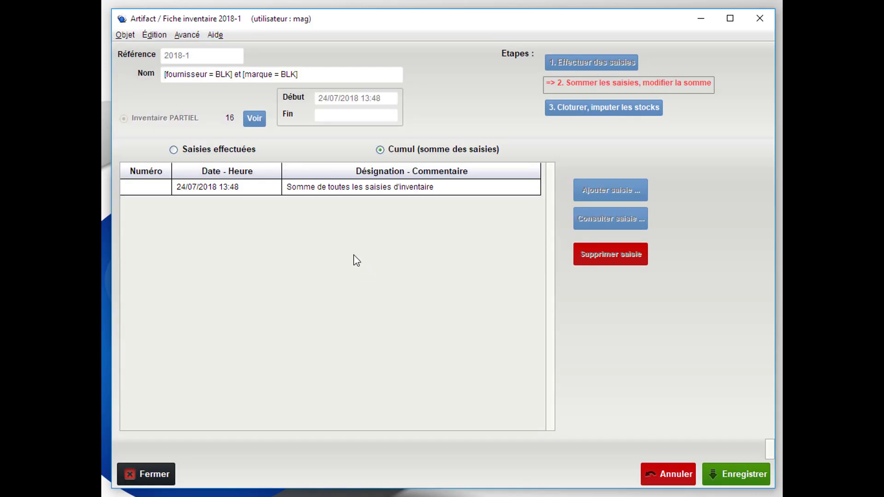
Open the cumulative entry "Somme de toutes les saisies d'inventaire", review its product lines and make it editable
{"action": "left_click", "coordinate": [258, 187]}
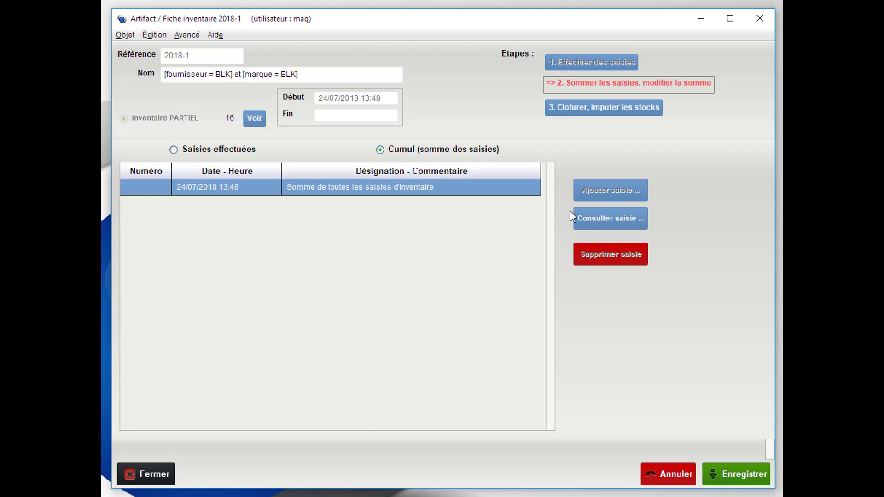
{"action": "left_click", "coordinate": [626, 217]}
{"action": "left_click_drag", "start_coordinate": [553, 26], "coordinate": [430, 20]}
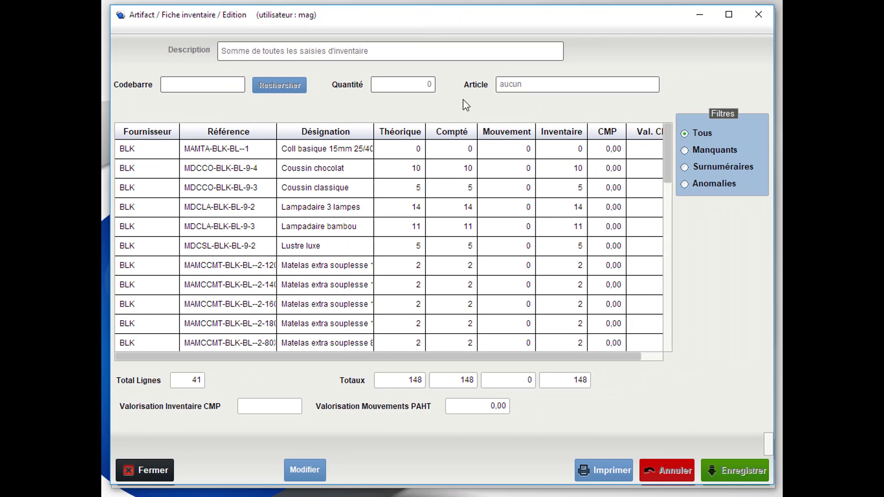
{"action": "scroll", "coordinate": [432, 193], "scroll_direction": "down", "scroll_amount": 1}
{"action": "scroll", "coordinate": [432, 194], "scroll_direction": "down", "scroll_amount": 5}
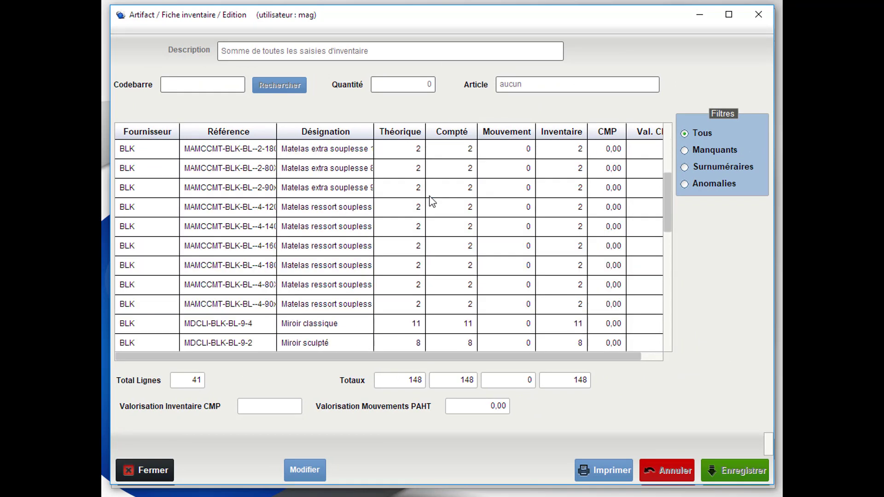
{"action": "scroll", "coordinate": [432, 202], "scroll_direction": "down", "scroll_amount": 2}
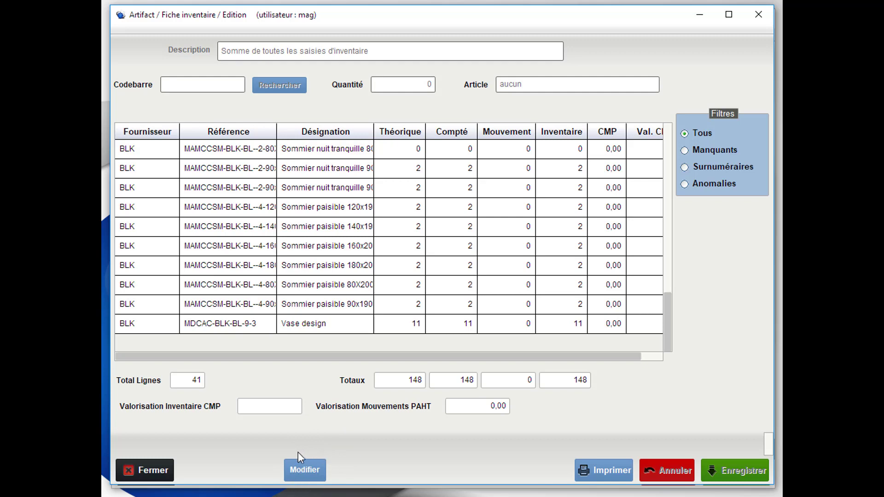
{"action": "left_click", "coordinate": [303, 467]}
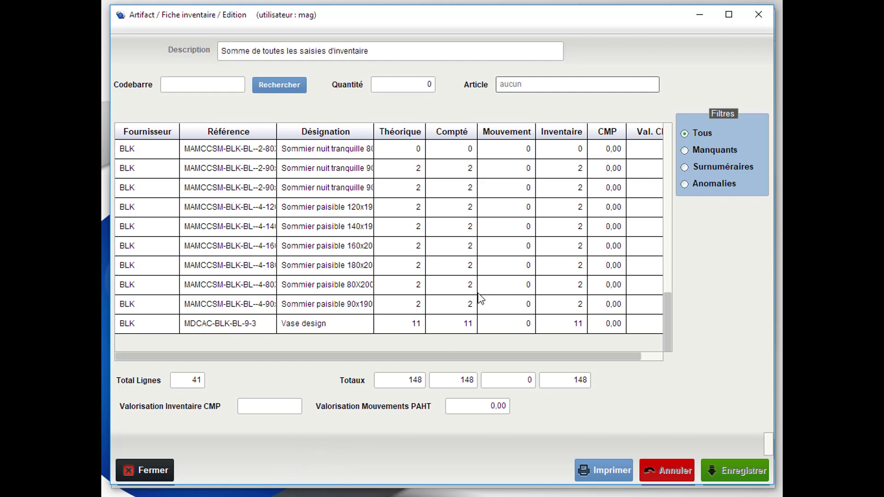
Sort the lines by Théorique and set the counted quantity to 5 for Coll basique 15mm and 11 for Coussin chocolat
{"action": "left_click", "coordinate": [463, 152]}
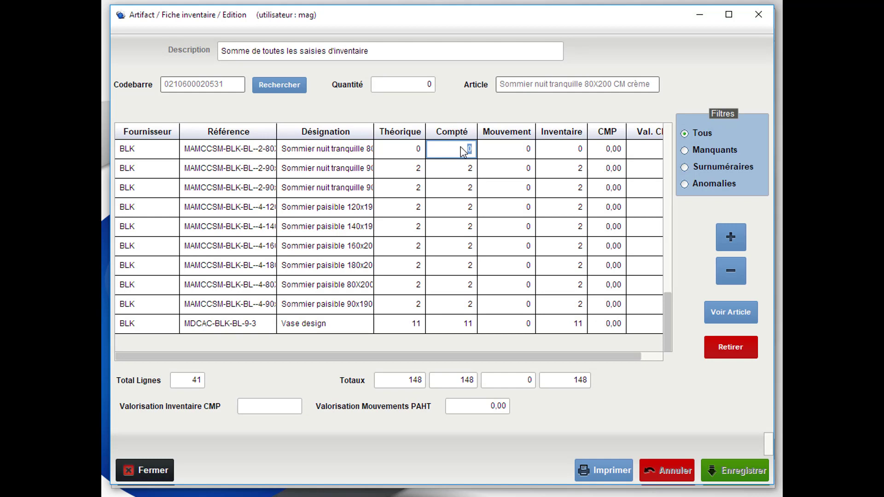
{"action": "left_click", "coordinate": [409, 131]}
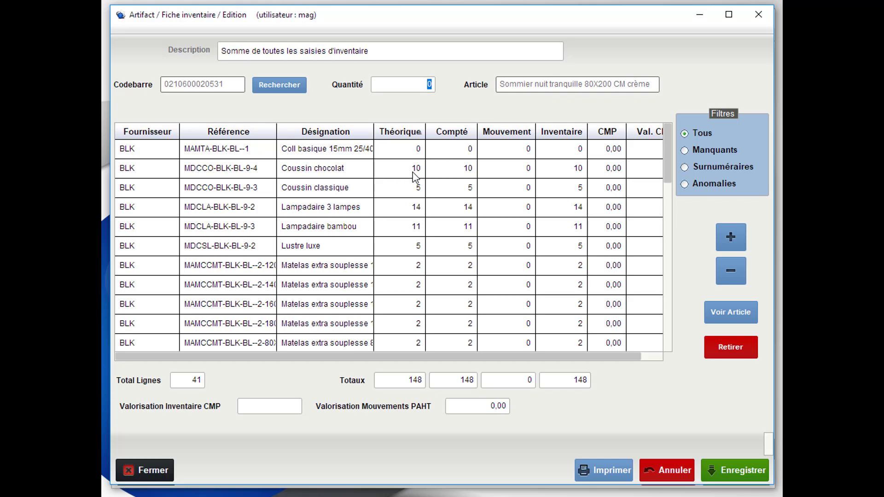
{"action": "left_click", "coordinate": [459, 171]}
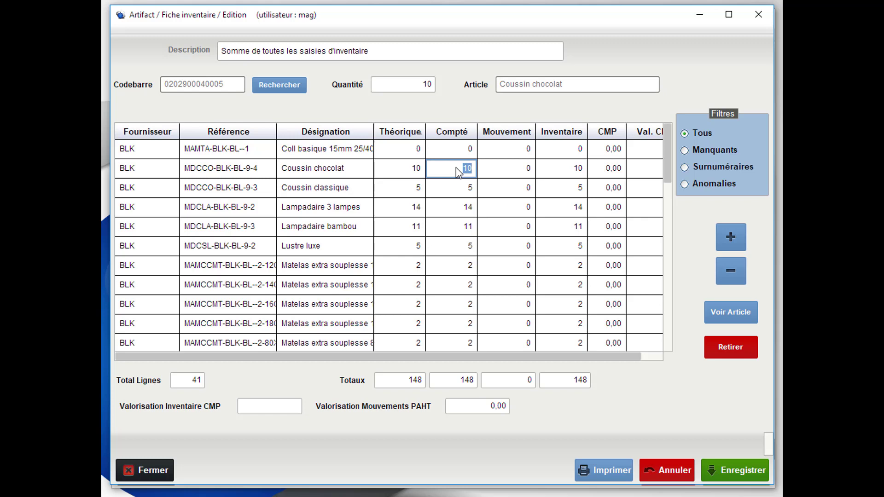
{"action": "left_click", "coordinate": [458, 150]}
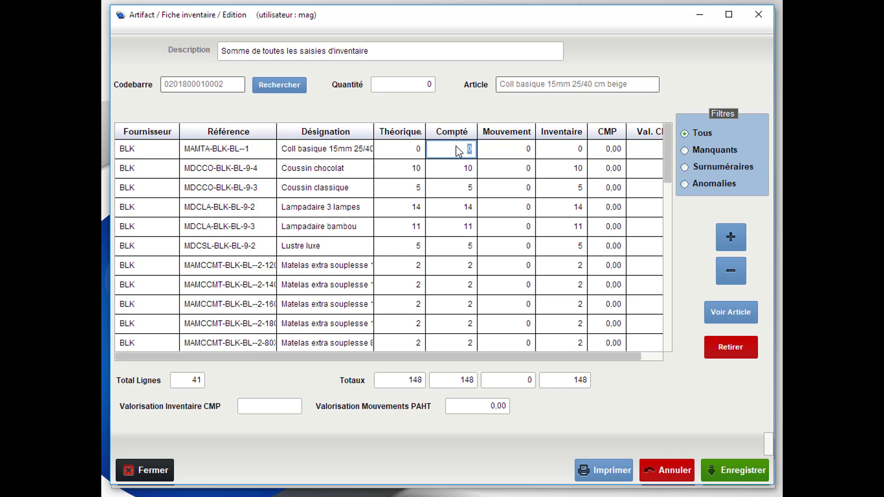
{"action": "type", "text": "5"}
{"action": "left_click", "coordinate": [463, 170]}
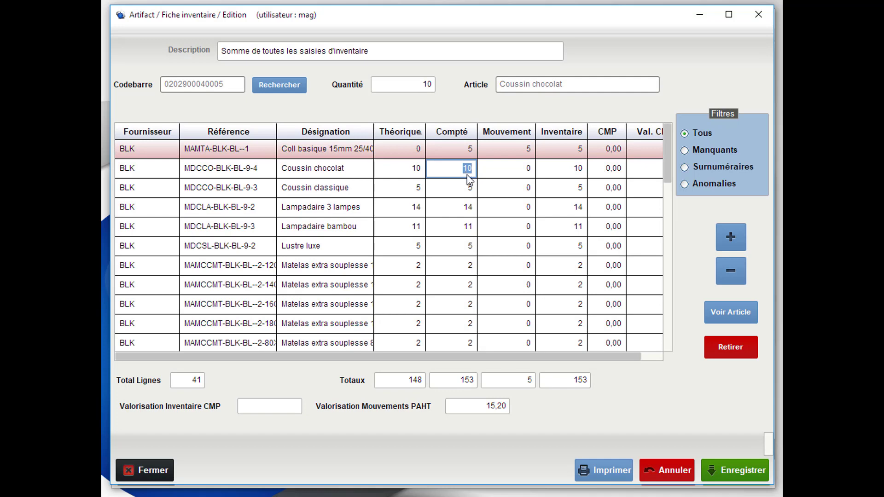
{"action": "type", "text": "11"}
Set the counted quantities to 8 for Coussin classique, 14 for Lampadaire 3 lampes and 10 for Lampadaire bambou
{"action": "left_click", "coordinate": [469, 190]}
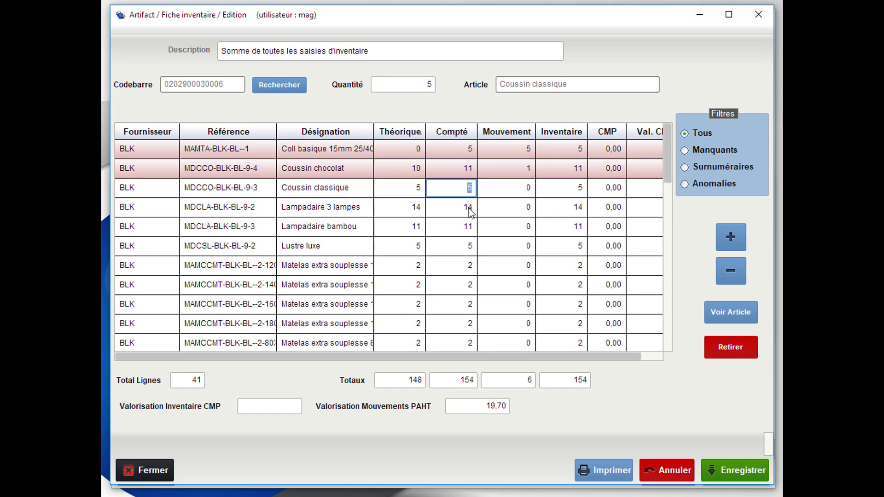
{"action": "type", "text": "8"}
{"action": "left_click", "coordinate": [469, 208]}
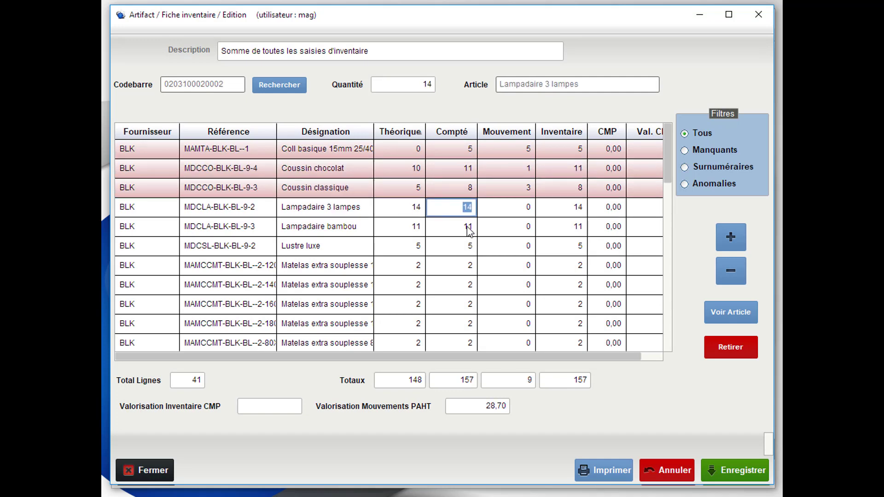
{"action": "type", "text": "14"}
{"action": "left_click", "coordinate": [469, 229]}
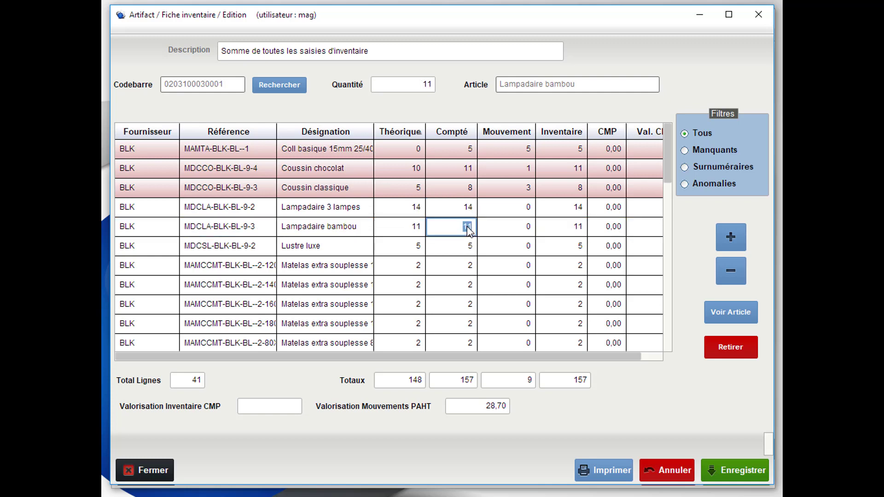
{"action": "type", "text": "10"}
{"action": "key", "text": "Return"}
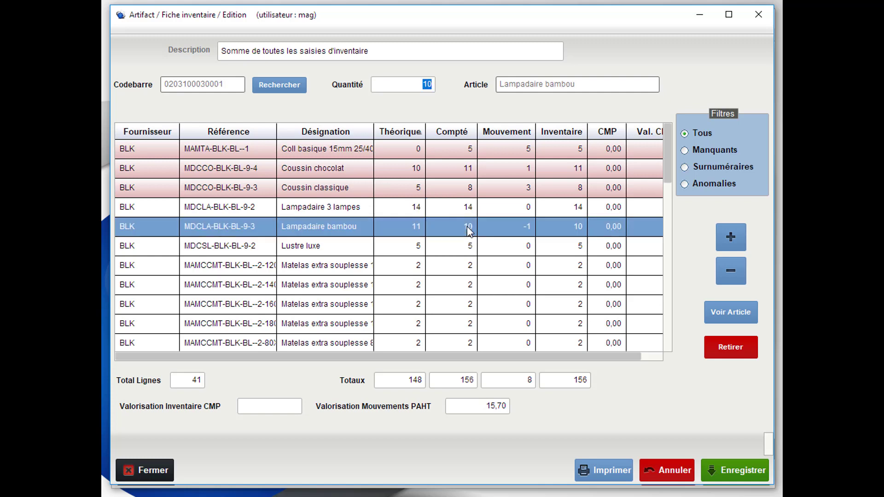
Save the corrected counts, then close the cumulative entry and the inventory record
{"action": "left_click", "coordinate": [456, 255]}
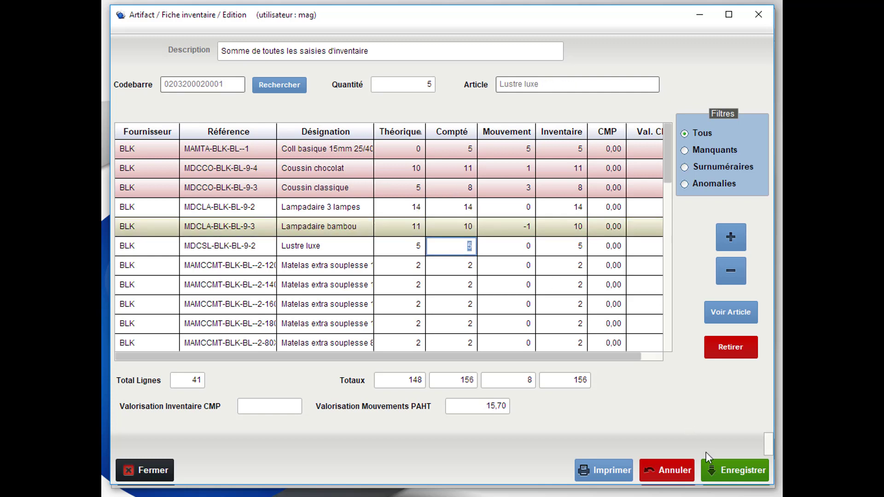
{"action": "left_click", "coordinate": [736, 479]}
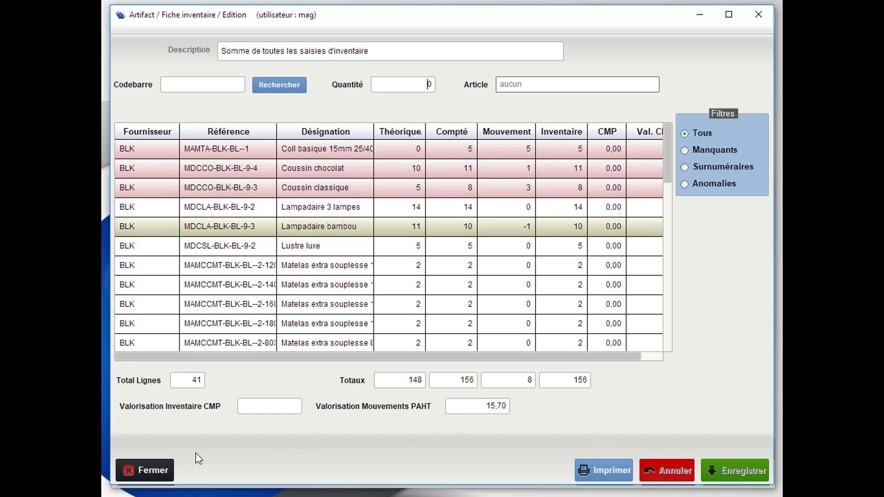
{"action": "left_click", "coordinate": [144, 470]}
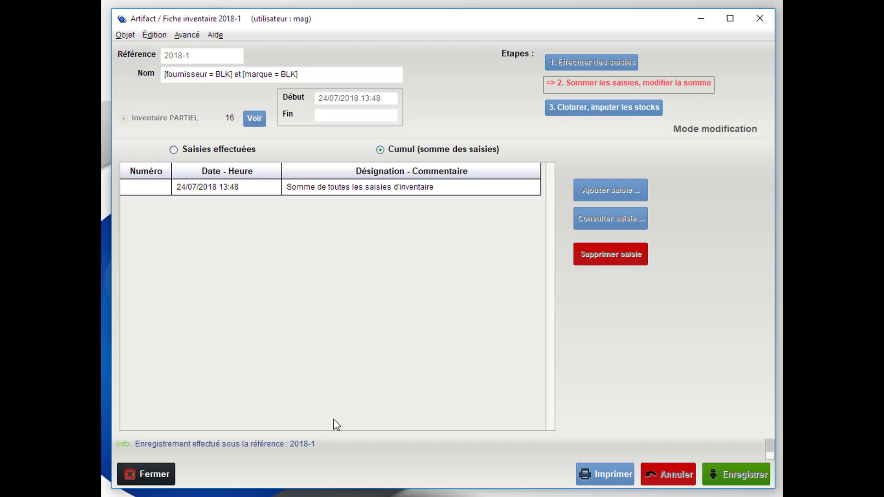
{"action": "left_click", "coordinate": [150, 479]}
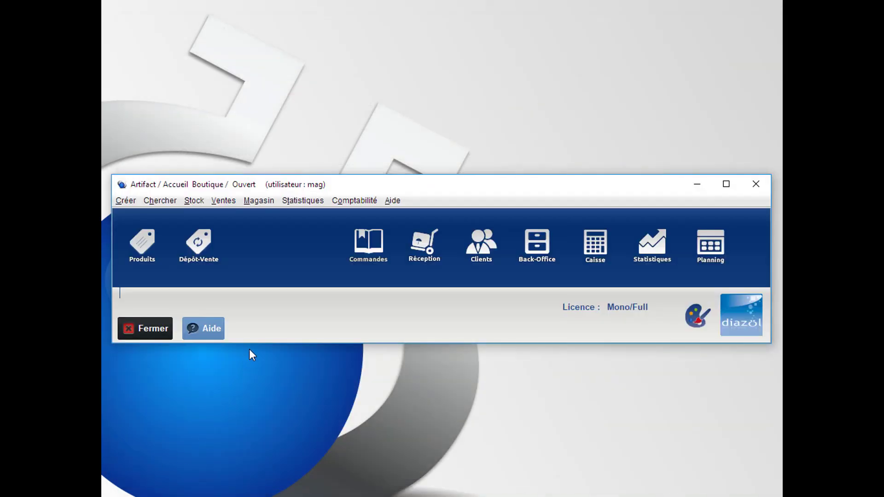
Search the existing inventories and open the record of inventory 2018-1
{"action": "left_click", "coordinate": [191, 203]}
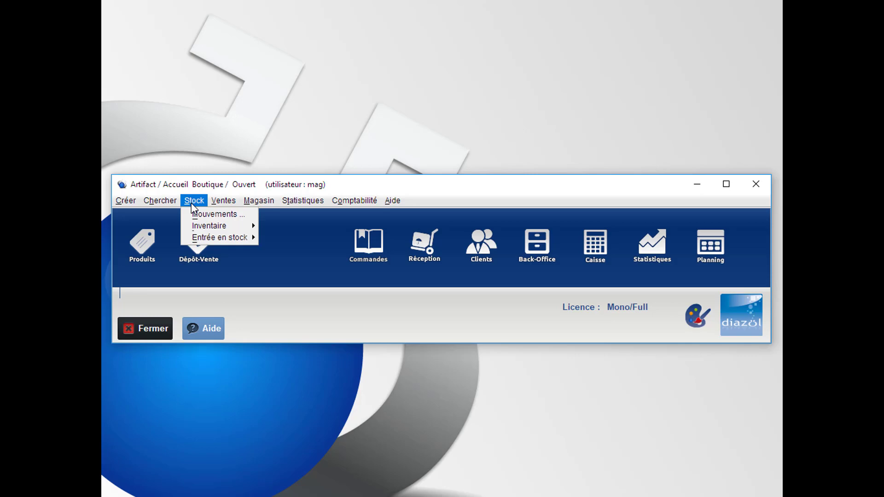
{"action": "mouse_move", "coordinate": [259, 226]}
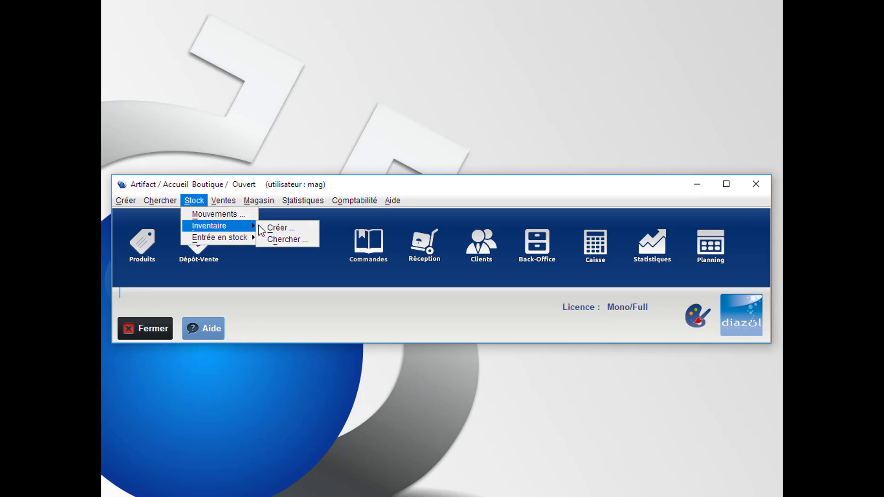
{"action": "left_click", "coordinate": [283, 239]}
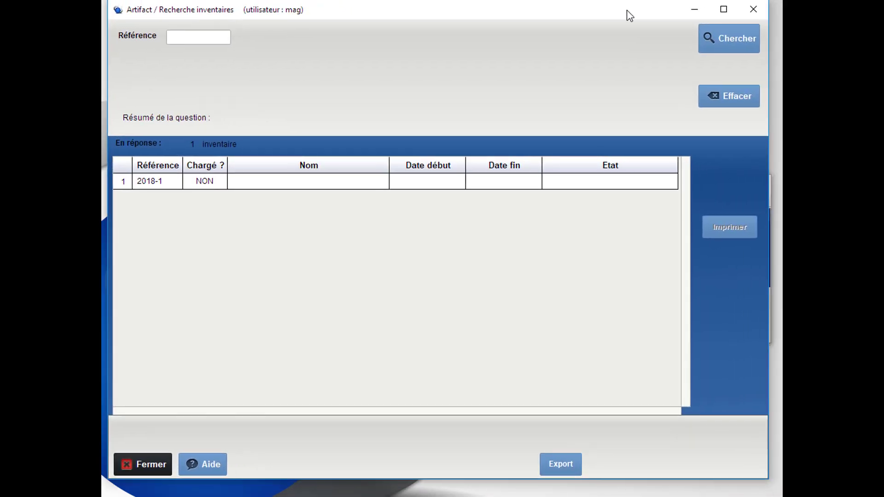
{"action": "left_click", "coordinate": [270, 190]}
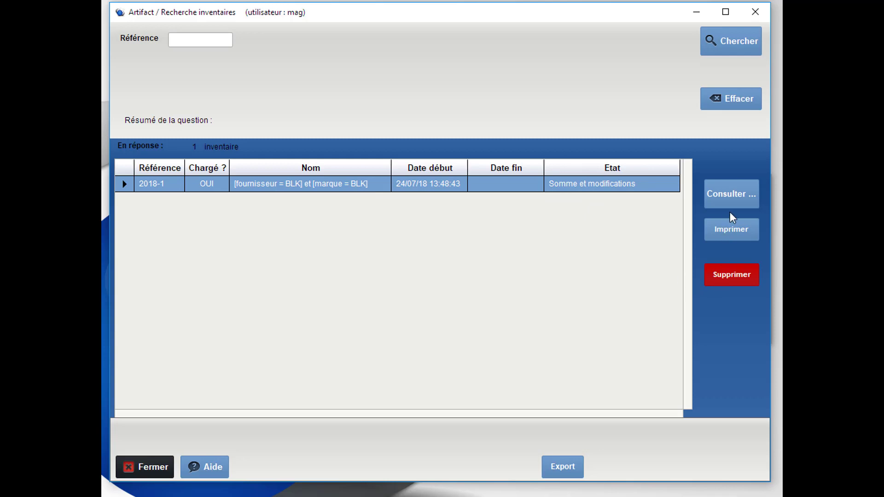
{"action": "left_click", "coordinate": [742, 199]}
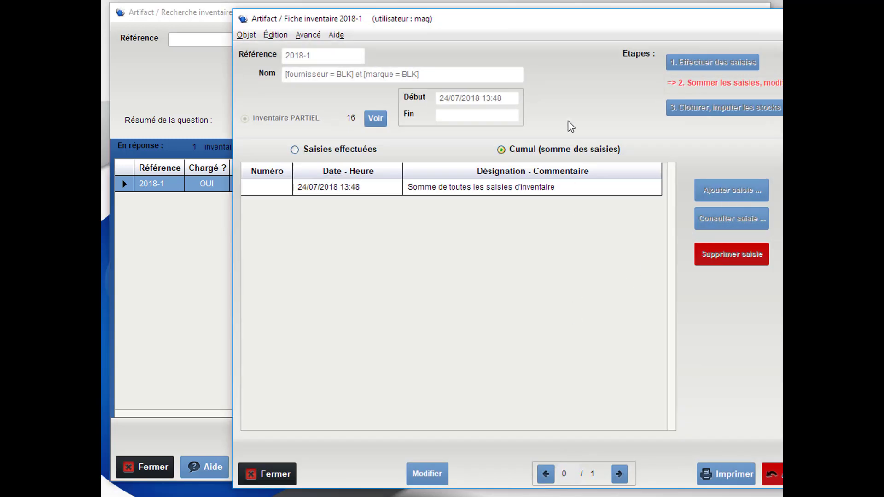
Switch inventory 2018-1 to modification mode and open its cumulative entry, the sum of all counts
{"action": "left_click_drag", "start_coordinate": [501, 24], "coordinate": [374, 18]}
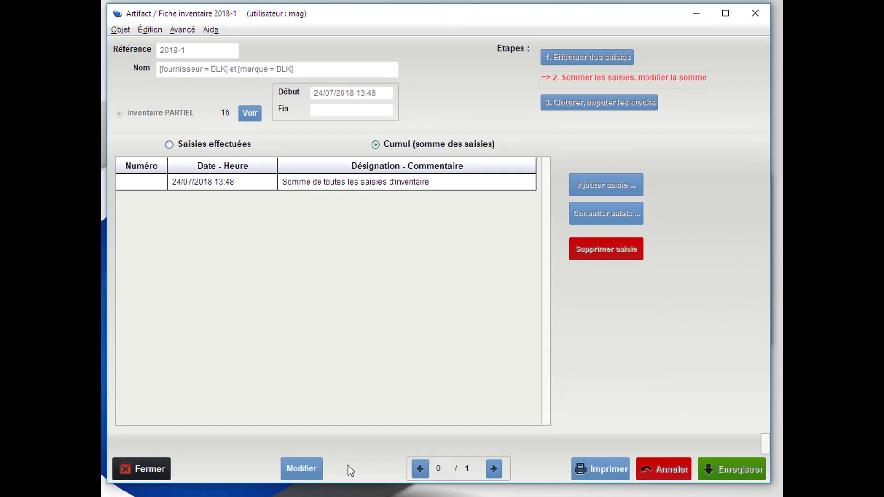
{"action": "left_click", "coordinate": [312, 476]}
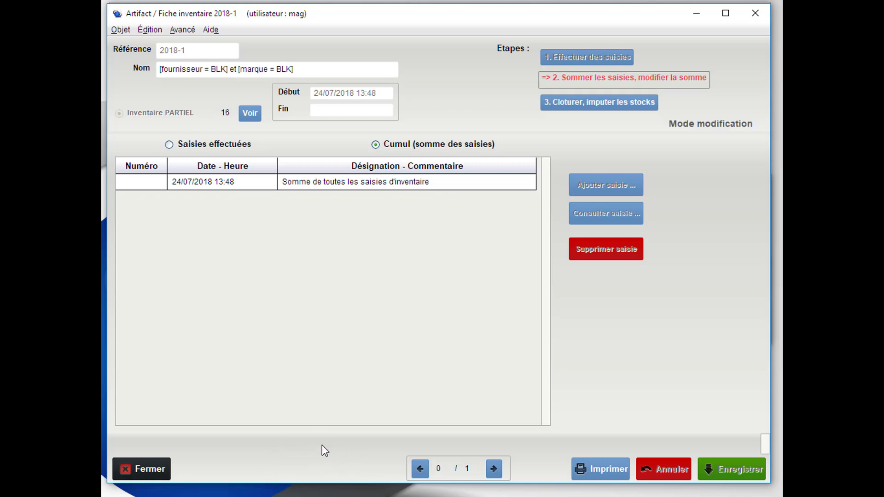
{"action": "left_click", "coordinate": [257, 184]}
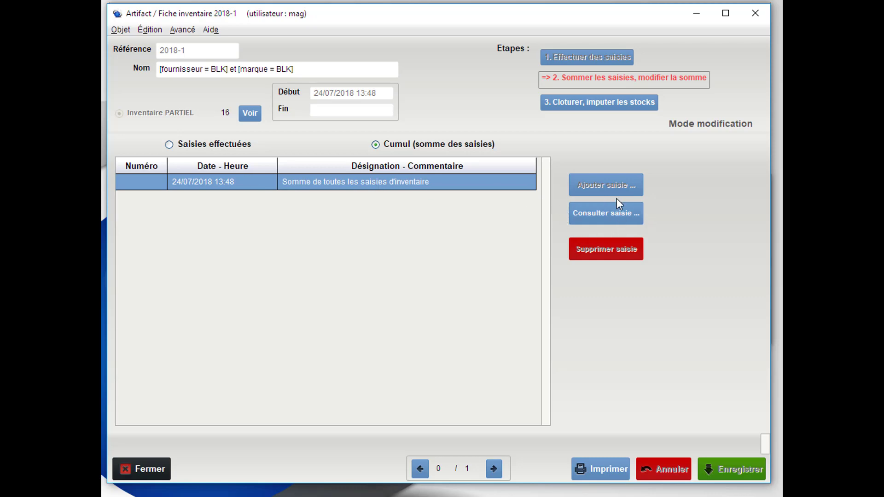
{"action": "left_click", "coordinate": [619, 221]}
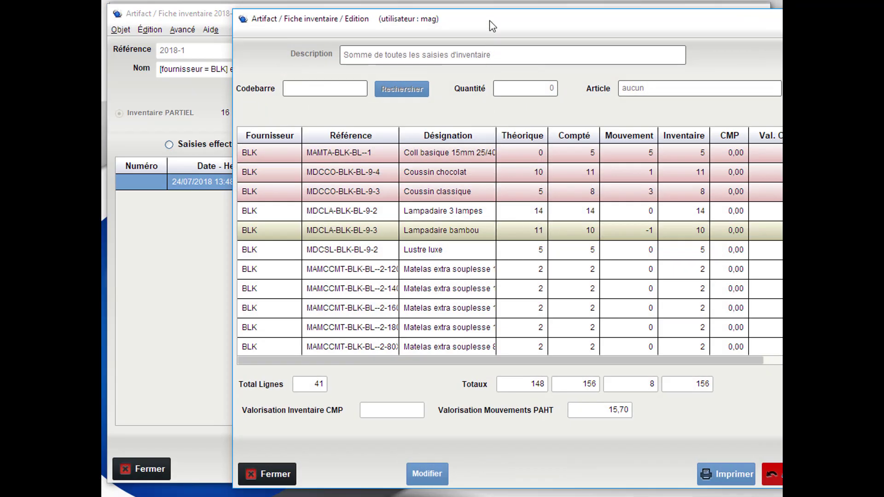
{"action": "left_click_drag", "start_coordinate": [490, 20], "coordinate": [364, 14]}
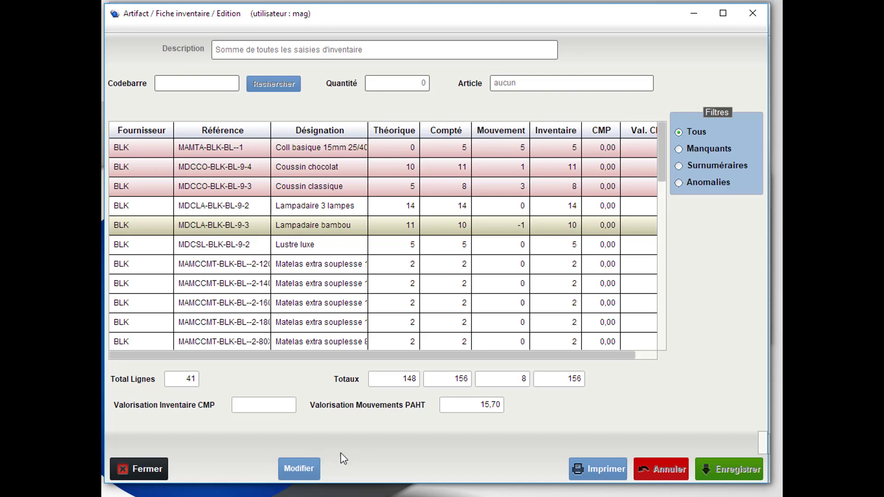
Review the counted quantities of the cumulative entry in edit mode, then save and close the entry
{"action": "left_click", "coordinate": [303, 468]}
{"action": "double_click", "coordinate": [445, 302]}
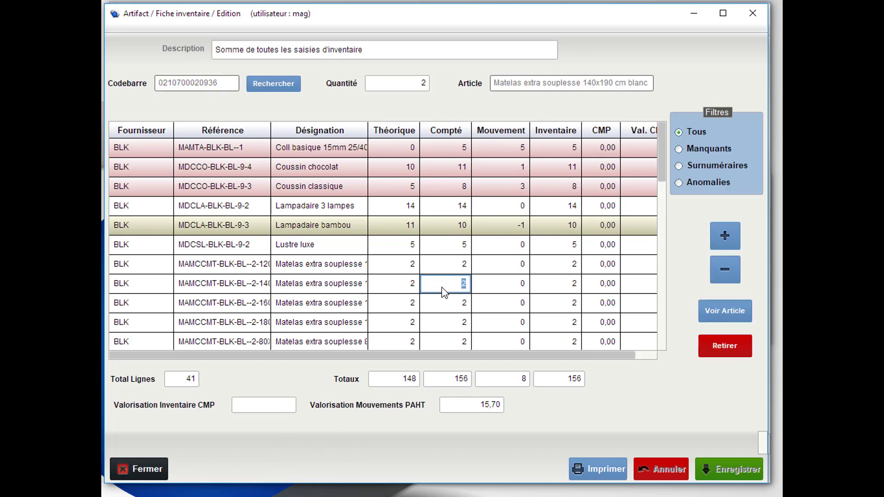
{"action": "scroll", "coordinate": [454, 327], "scroll_direction": "down", "scroll_amount": 1}
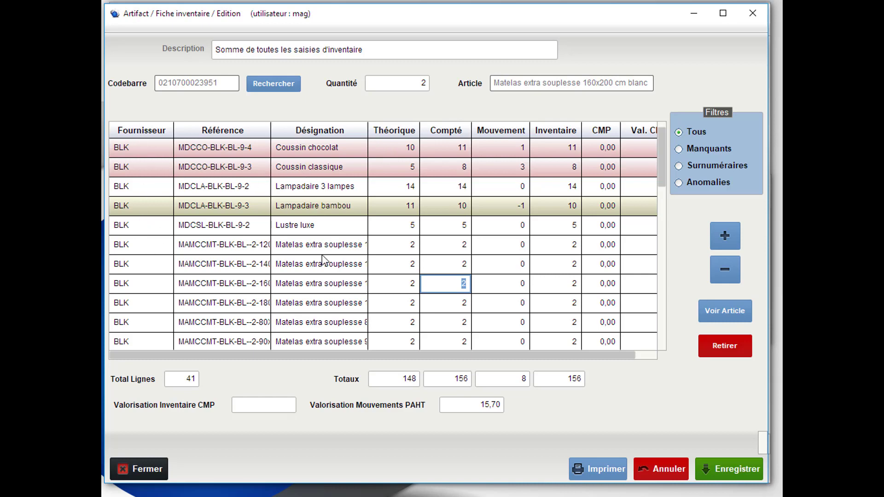
{"action": "left_click", "coordinate": [730, 473]}
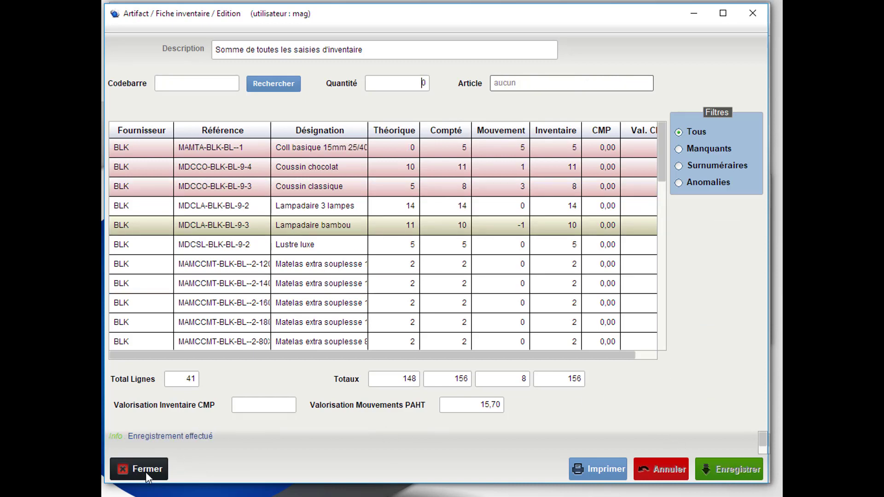
{"action": "left_click", "coordinate": [146, 470]}
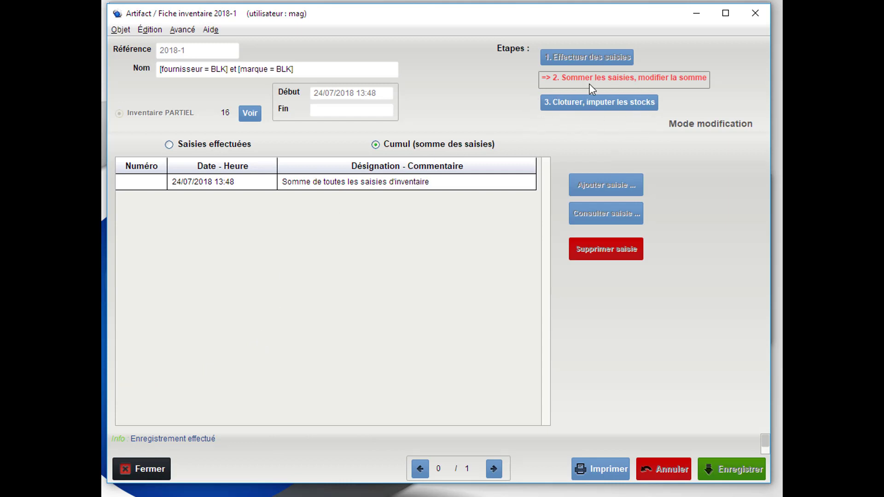
Close inventory 2018-1 with stock imputation, declining the data backup and stock printout, and return to the inventory list
{"action": "left_click", "coordinate": [615, 102]}
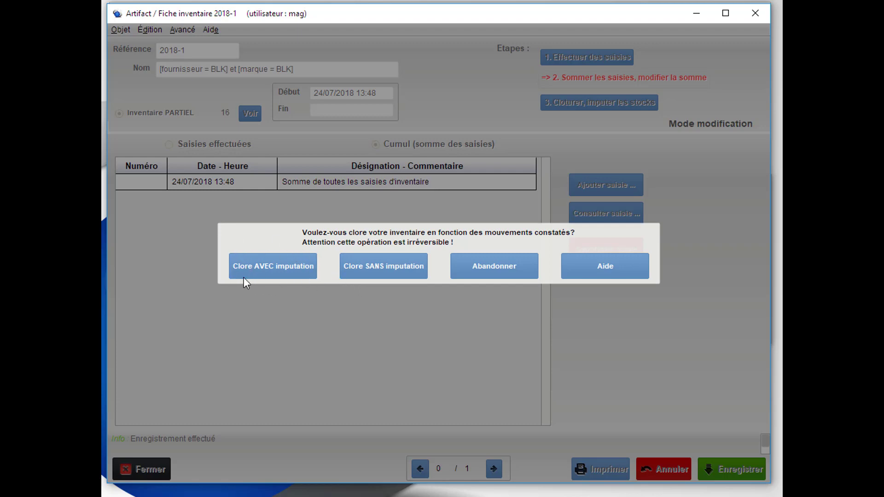
{"action": "left_click", "coordinate": [270, 272]}
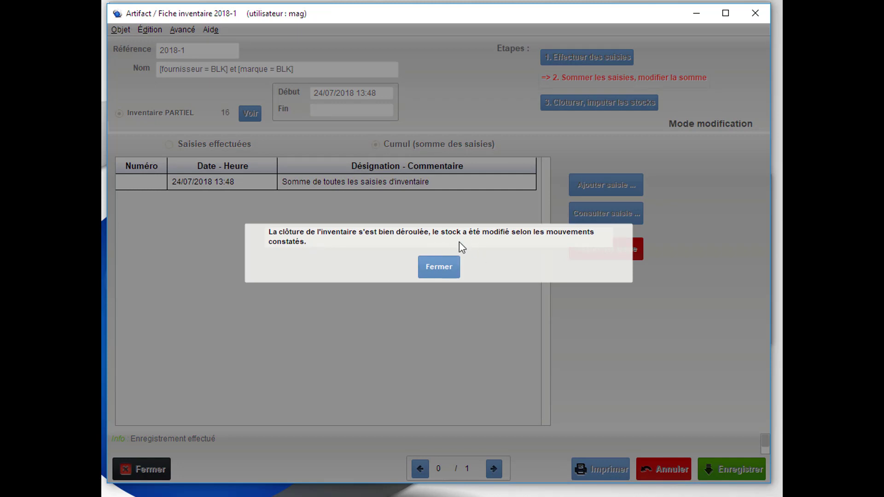
{"action": "left_click", "coordinate": [439, 268]}
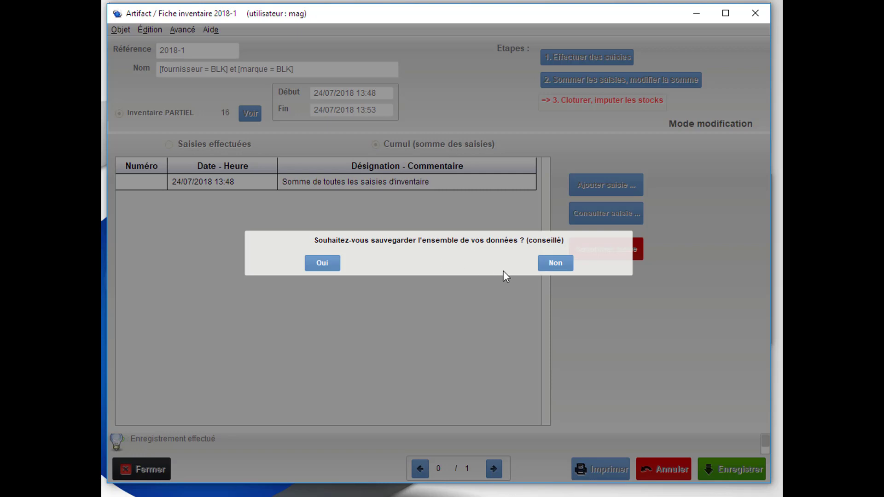
{"action": "left_click", "coordinate": [571, 263]}
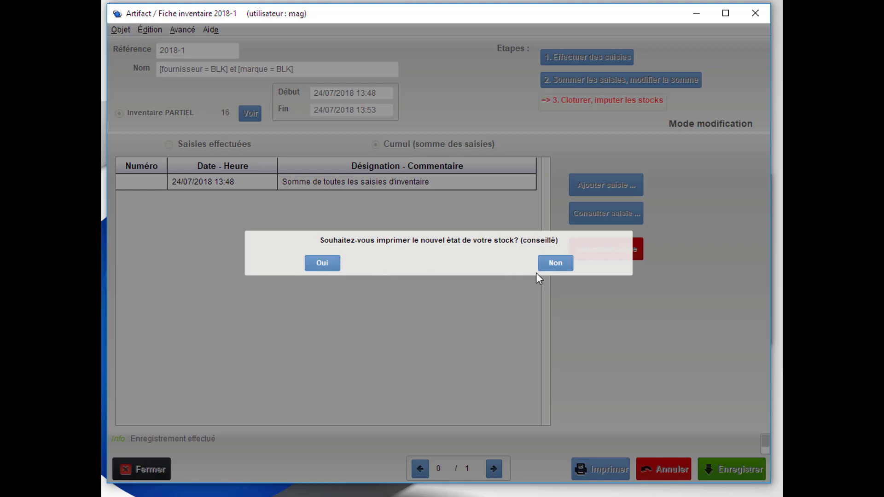
{"action": "left_click", "coordinate": [556, 264]}
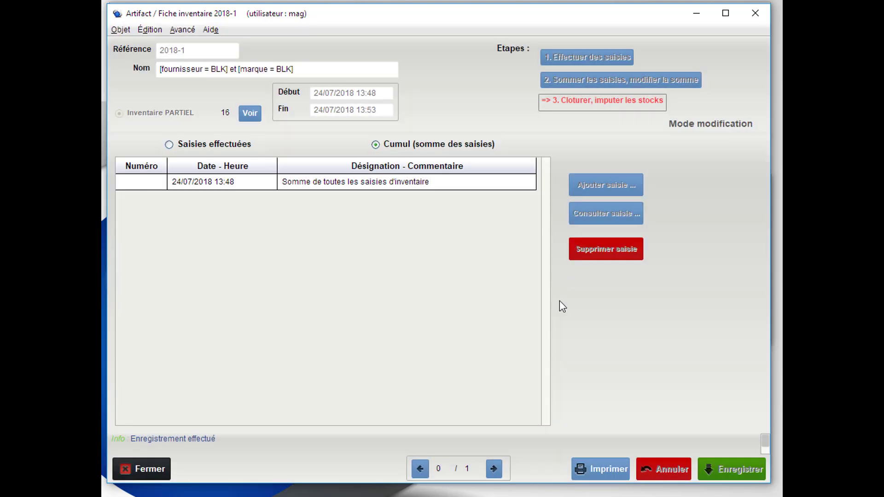
{"action": "left_click", "coordinate": [141, 468]}
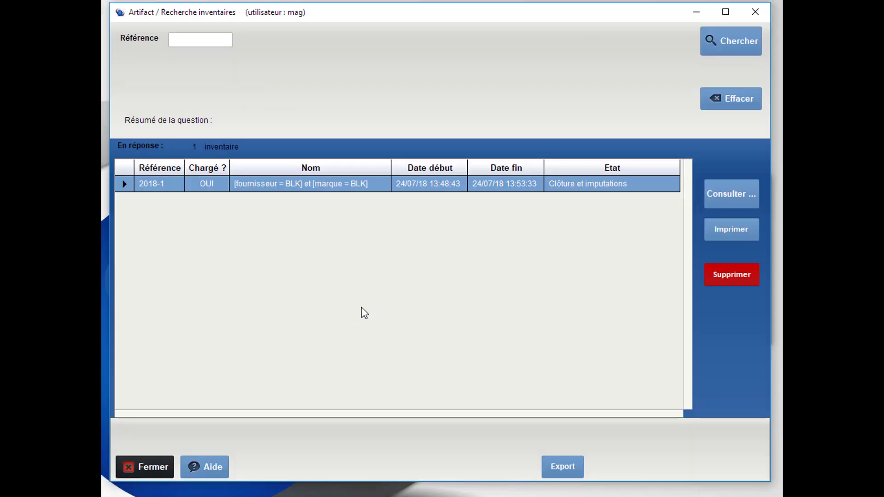
{"action": "left_click", "coordinate": [415, 185]}
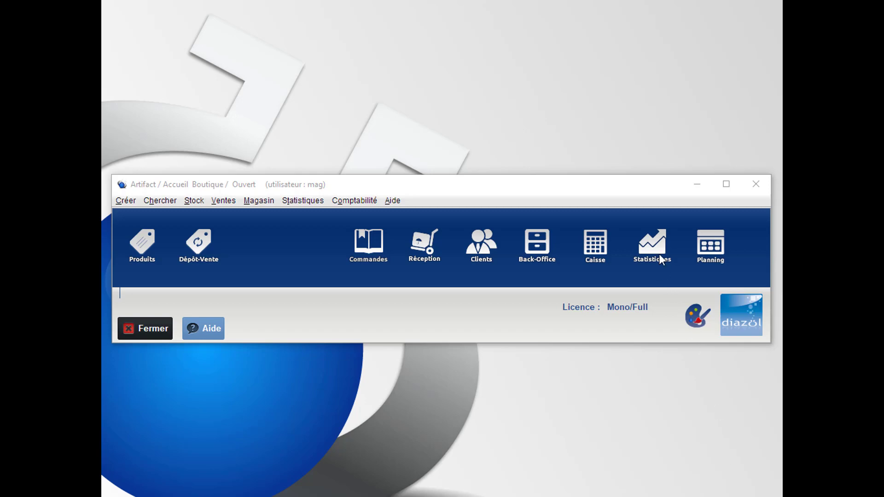
Set up the Etat du stock statistic in Déclinaison mode with Fournisseur as the presentation order
{"action": "left_click", "coordinate": [640, 251]}
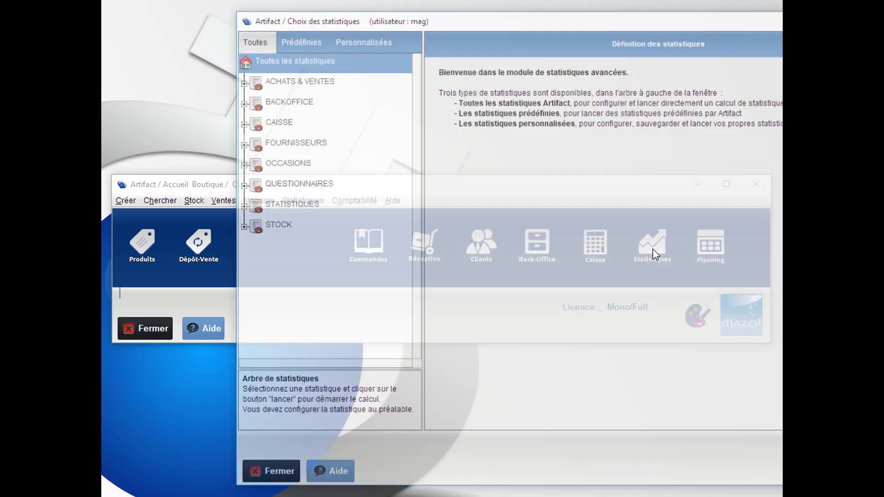
{"action": "left_click", "coordinate": [240, 227]}
{"action": "left_click_drag", "start_coordinate": [423, 20], "coordinate": [293, 12]}
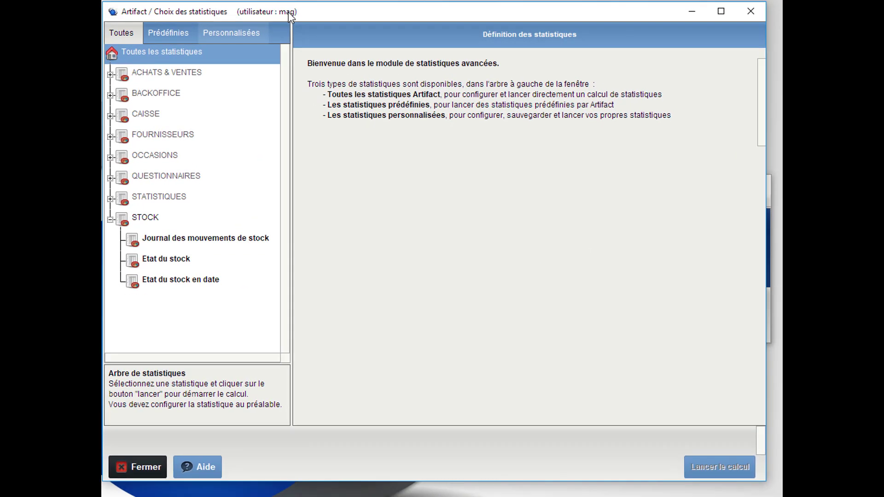
{"action": "left_click", "coordinate": [172, 258]}
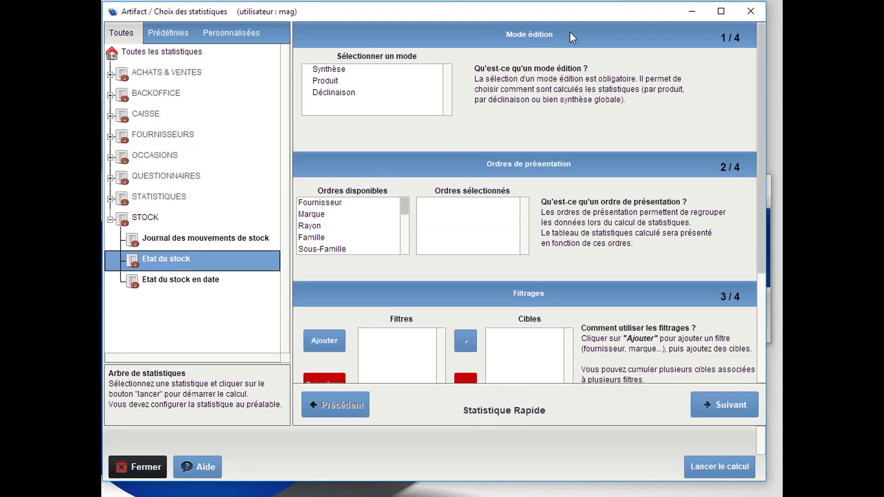
{"action": "left_click", "coordinate": [349, 94]}
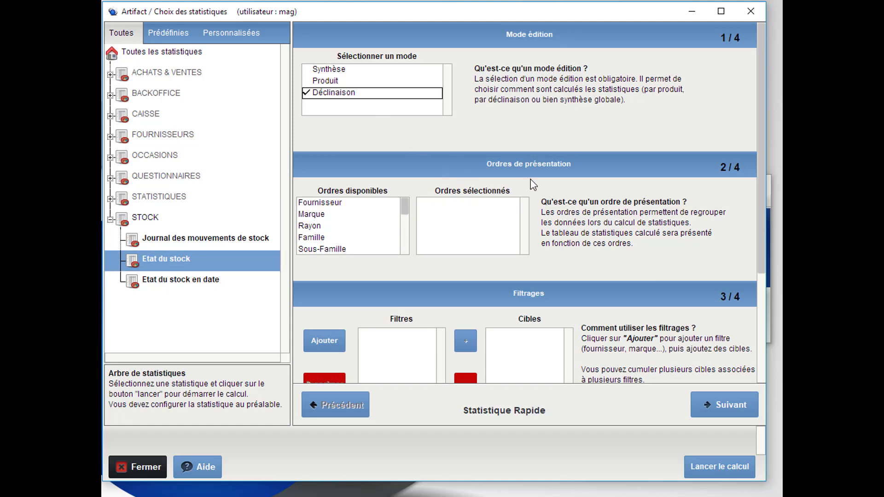
{"action": "double_click", "coordinate": [353, 203]}
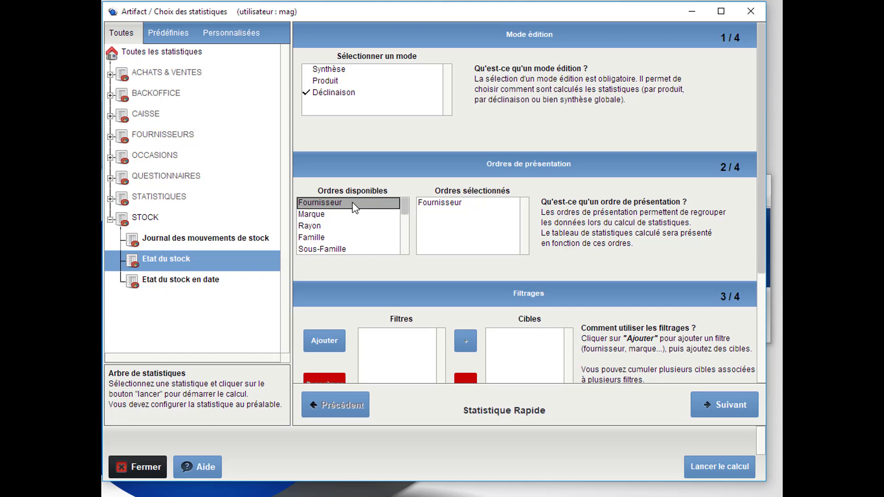
Set the quantity selection to Toutes and run the stock status calculation
{"action": "left_click", "coordinate": [760, 284]}
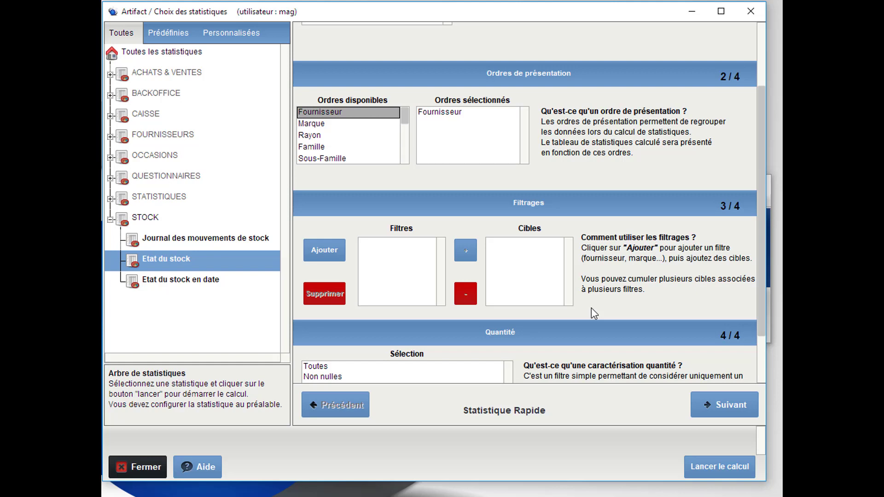
{"action": "scroll", "coordinate": [750, 374], "scroll_direction": "down", "scroll_amount": 3}
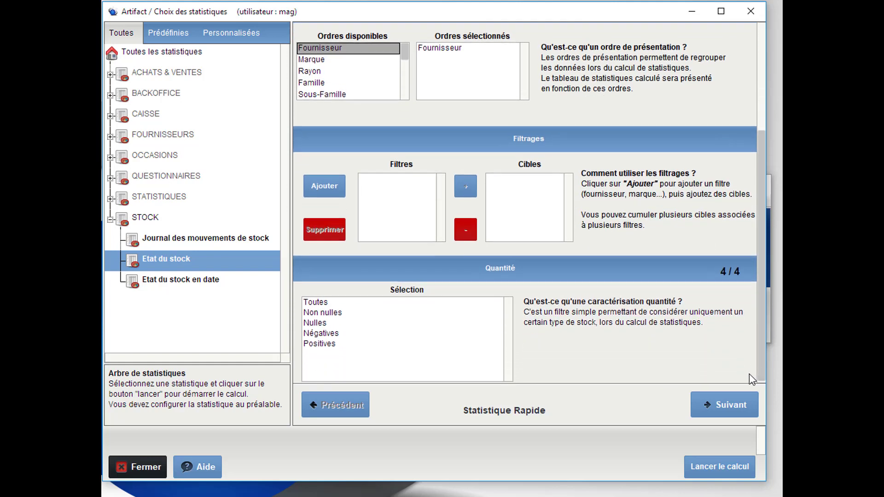
{"action": "left_click", "coordinate": [372, 303]}
{"action": "left_click", "coordinate": [344, 315]}
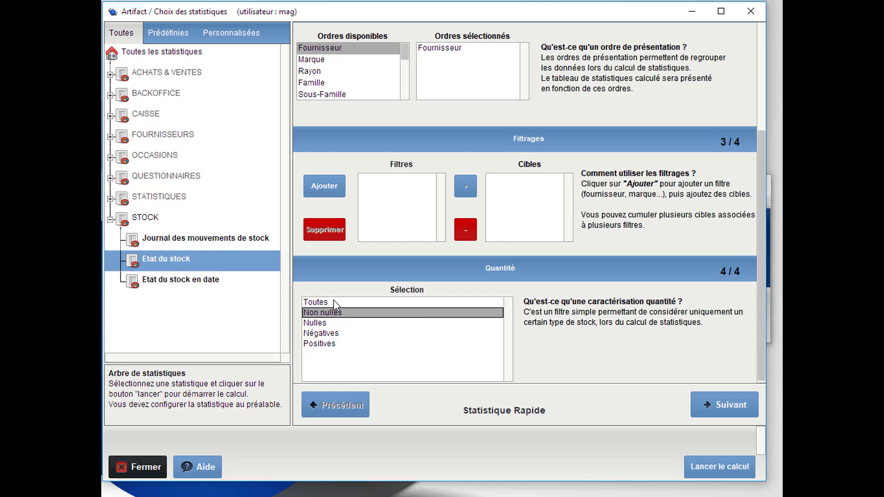
{"action": "left_click", "coordinate": [334, 301]}
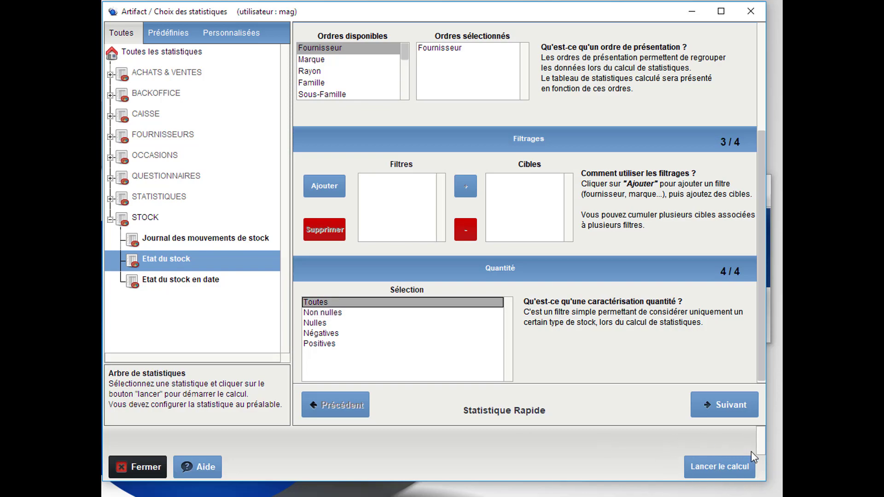
{"action": "left_click", "coordinate": [710, 470]}
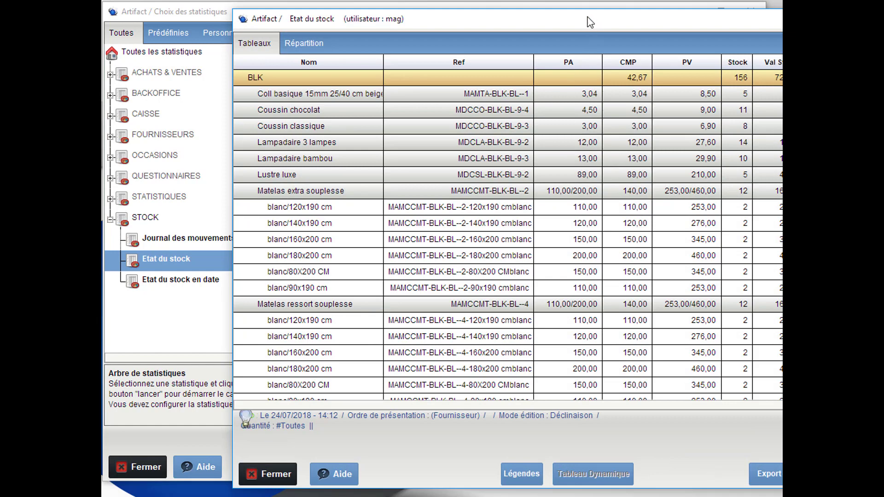
{"action": "left_click_drag", "start_coordinate": [589, 18], "coordinate": [457, 12]}
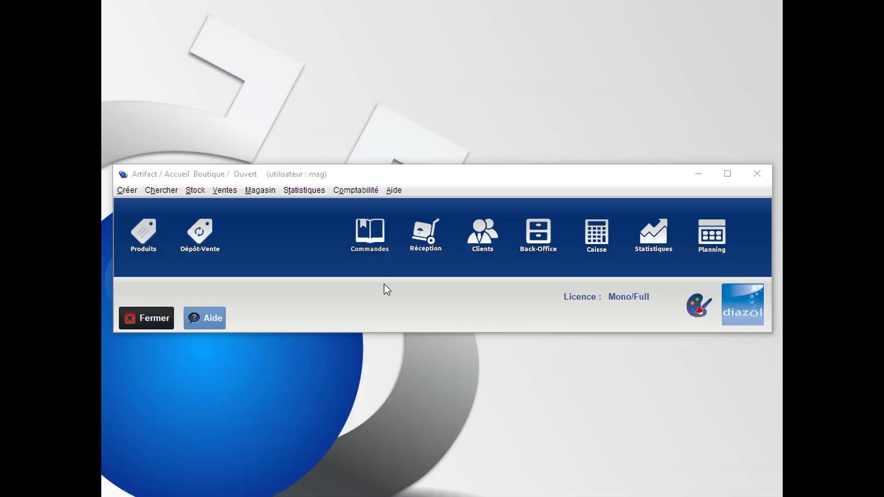
Create a new stock inventory of type COMPLET covering all store products, declining the data backup
{"action": "left_click", "coordinate": [206, 193]}
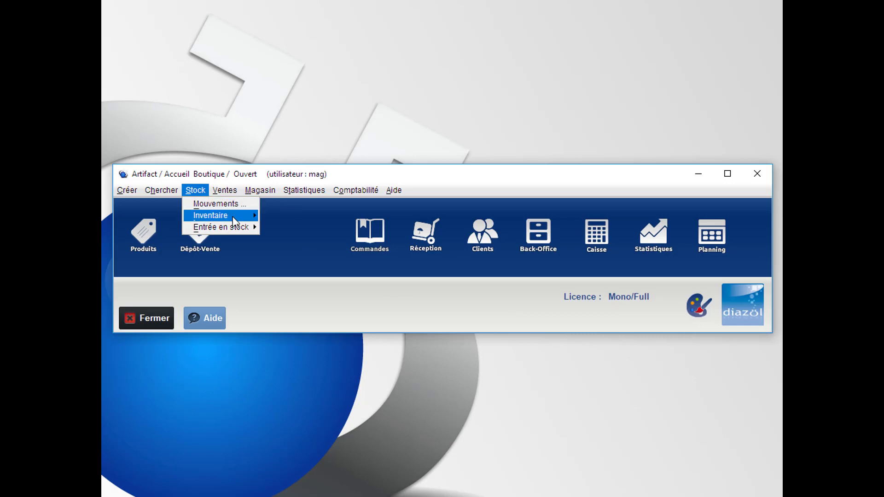
{"action": "mouse_move", "coordinate": [233, 217]}
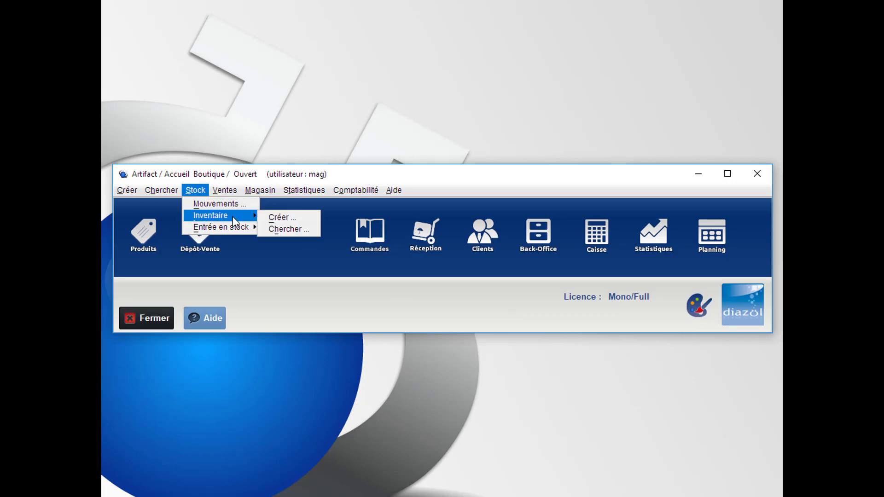
{"action": "left_click", "coordinate": [270, 220]}
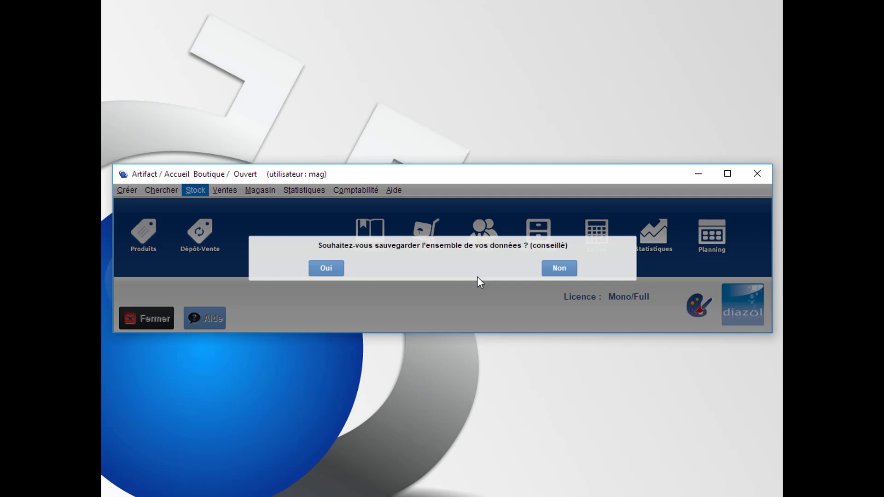
{"action": "left_click", "coordinate": [565, 270]}
{"action": "left_click_drag", "start_coordinate": [491, 18], "coordinate": [367, 16]}
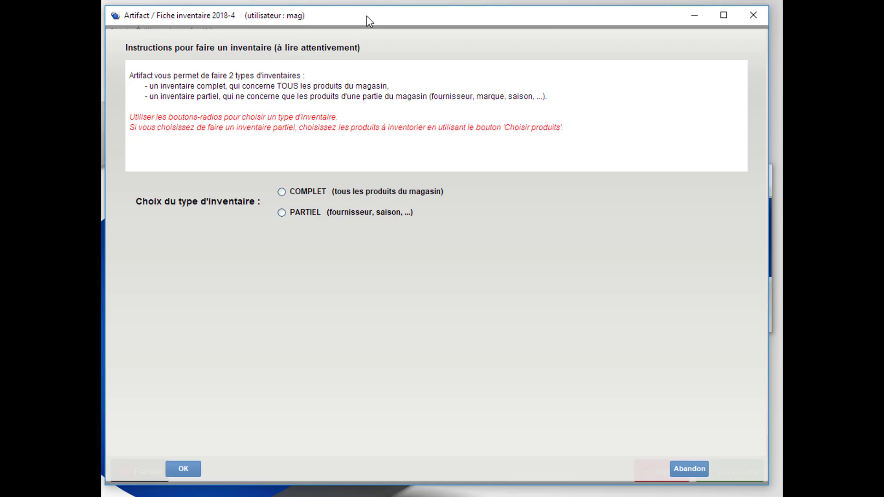
{"action": "left_click", "coordinate": [297, 191]}
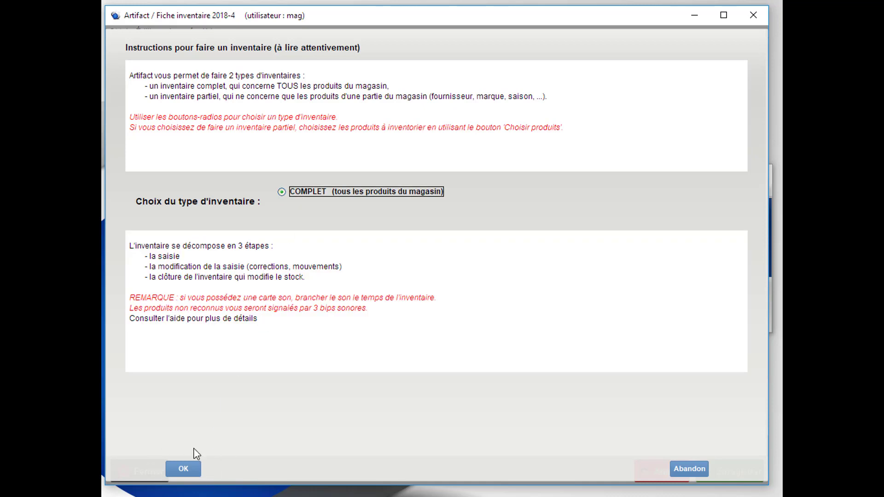
{"action": "left_click", "coordinate": [190, 468]}
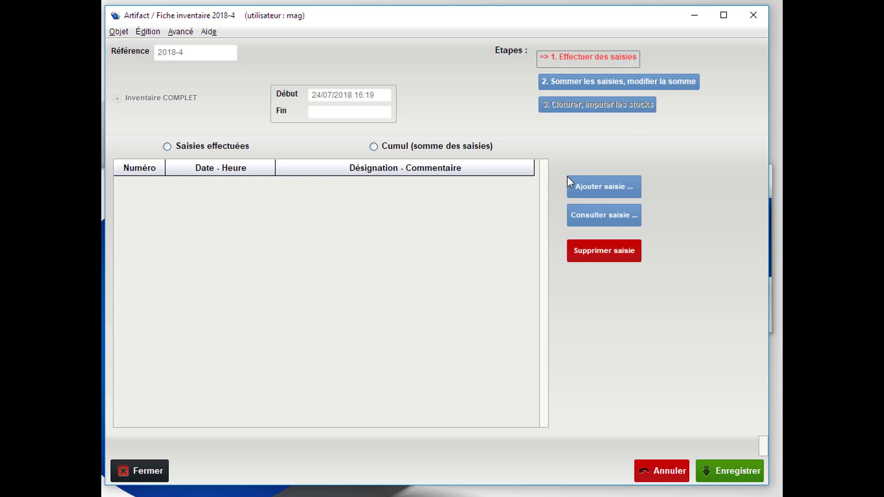
Add a new count entry to the complete inventory with the description "zone 1"
{"action": "left_click", "coordinate": [613, 186]}
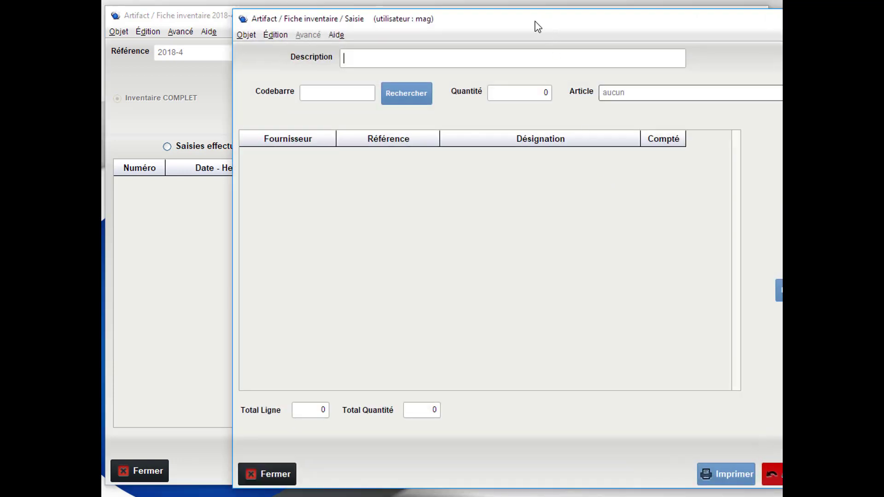
{"action": "left_click_drag", "start_coordinate": [538, 27], "coordinate": [416, 22]}
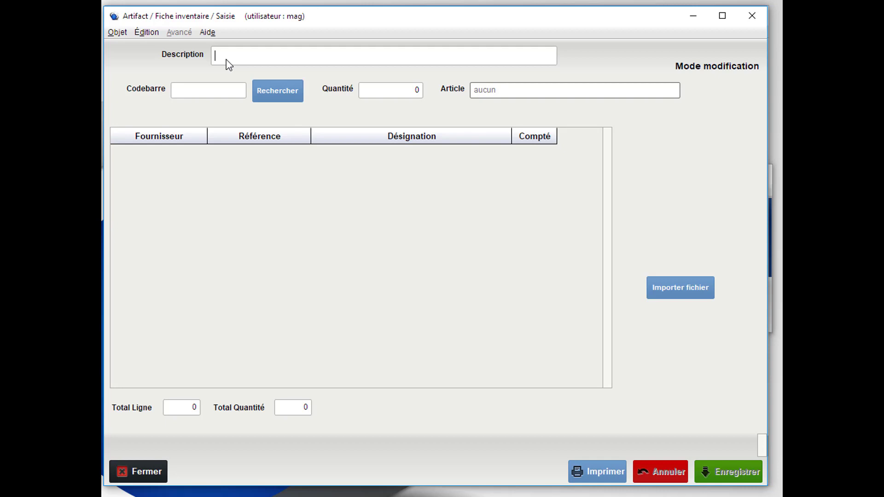
{"action": "type", "text": "blk"}
{"action": "key", "text": "BackSpace"}
{"action": "key", "text": "BackSpace"}
{"action": "key", "text": "BackSpace"}
Count by barcode one Sommier paisible 160x200 cm blanc and one Sommier nuit tranquille crème in each of 180x200 cm and 80X200 CM
{"action": "left_click", "coordinate": [209, 88]}
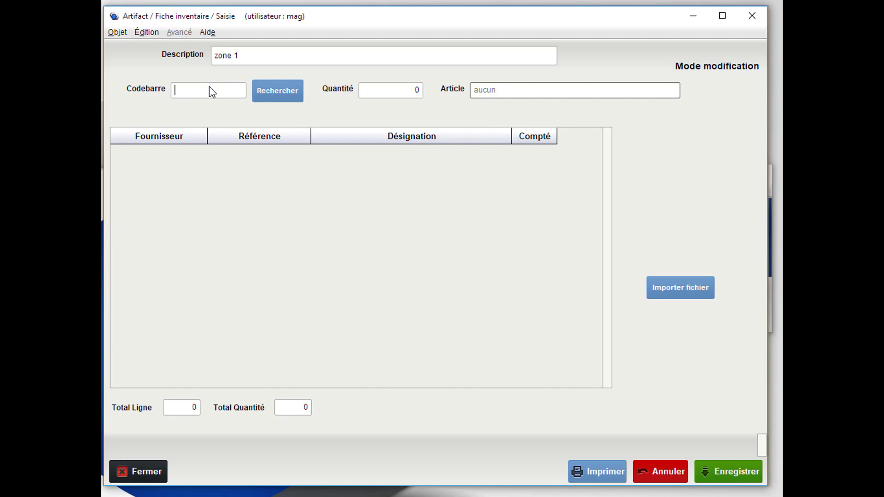
{"action": "type", "text": "0210600009012"}
{"action": "key", "text": "Return"}
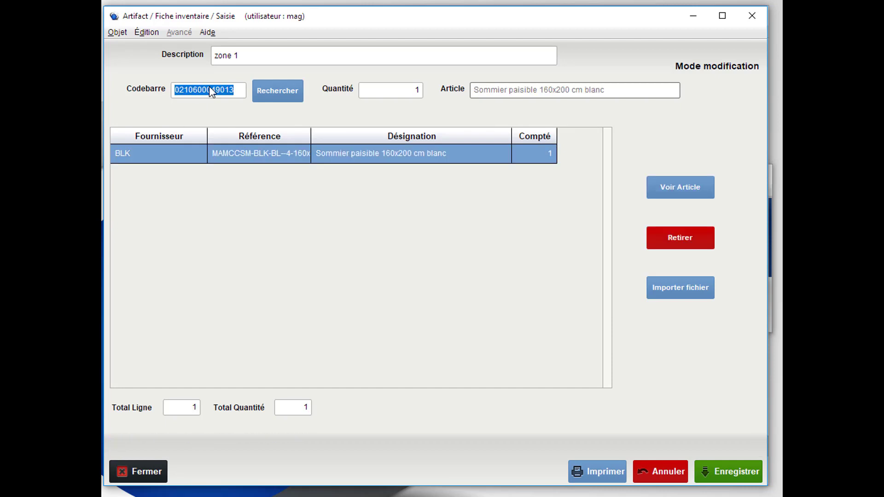
{"action": "type", "text": "0210600017962"}
{"action": "key", "text": "Return"}
{"action": "type", "text": "0210600020531"}
{"action": "key", "text": "Return"}
Count by barcode Sommier paisible 140x190 cm blanc twice, then Sommier paisible 80X200 CM blanc and Sommier nuit tranquille 120x190 cm blanc once each
{"action": "type", "text": "0210600014490"}
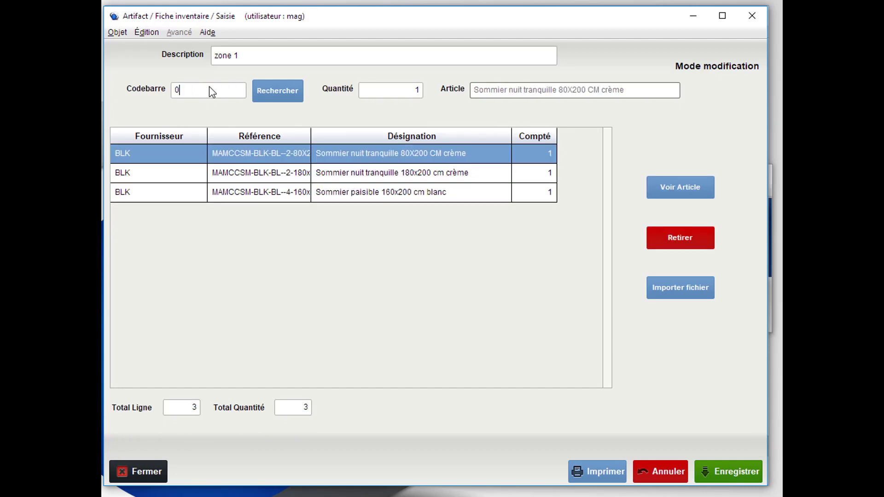
{"action": "key", "text": "Return"}
{"action": "type", "text": "0210600014490"}
{"action": "key", "text": "Return"}
{"action": "type", "text": "0210600014506"}
{"action": "key", "text": "Return"}
{"action": "type", "text": "0210600017979"}
{"action": "key", "text": "Return"}
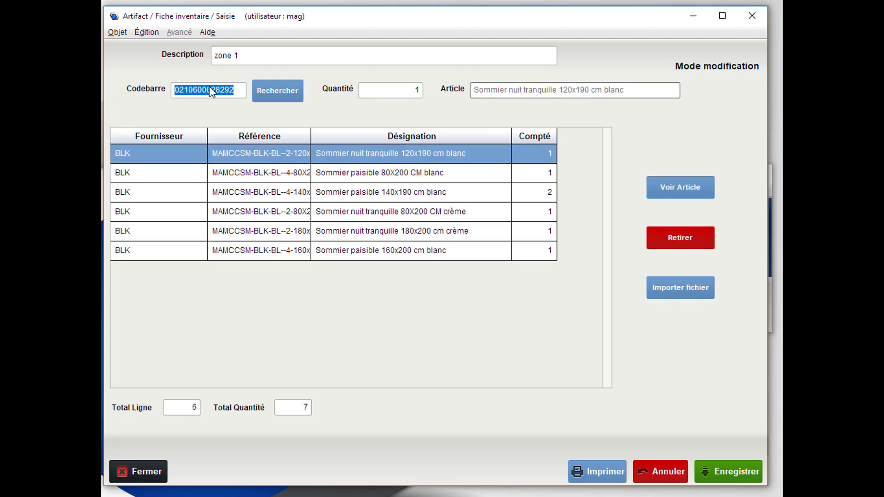
Count by barcode Sommier nuit tranquille 90x190 cm blanc and Patère lettres once each, and Miroir soleil twice
{"action": "type", "text": "0210600017962"}
{"action": "key", "text": "Return"}
{"action": "type", "text": "0202800020007"}
{"action": "key", "text": "Return"}
{"action": "type", "text": "0202800030007"}
{"action": "key", "text": "Return"}
{"action": "type", "text": "0202800030007"}
{"action": "key", "text": "Return"}
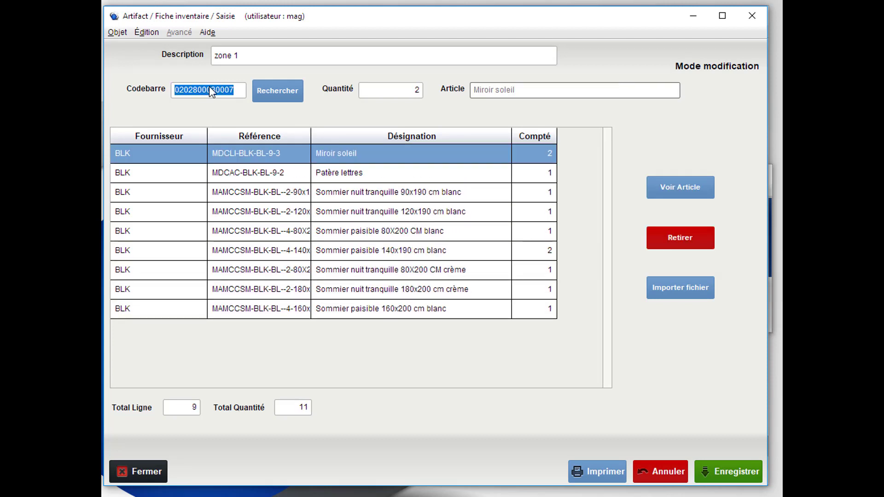
Set the counted quantity to 6 for Patère lettres and 10 for Sommier nuit tranquille 120x190 cm blanc
{"action": "double_click", "coordinate": [532, 173]}
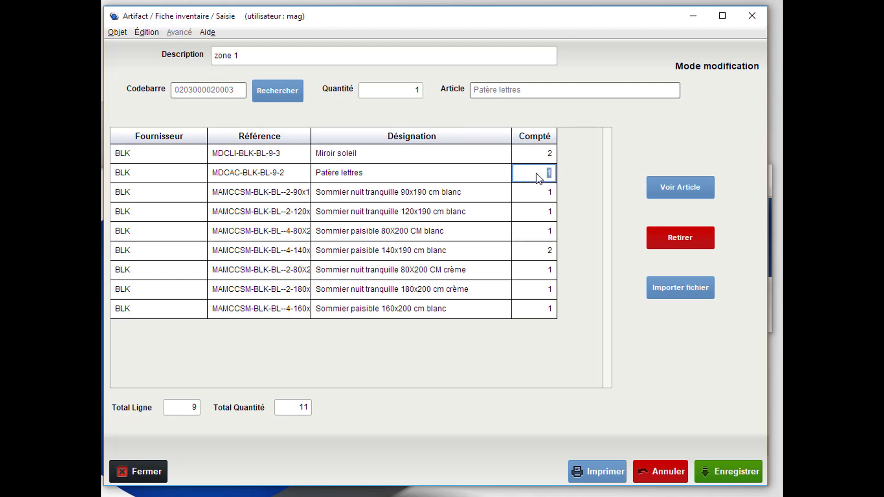
{"action": "type", "text": "6"}
{"action": "double_click", "coordinate": [549, 220]}
{"action": "type", "text": "10"}
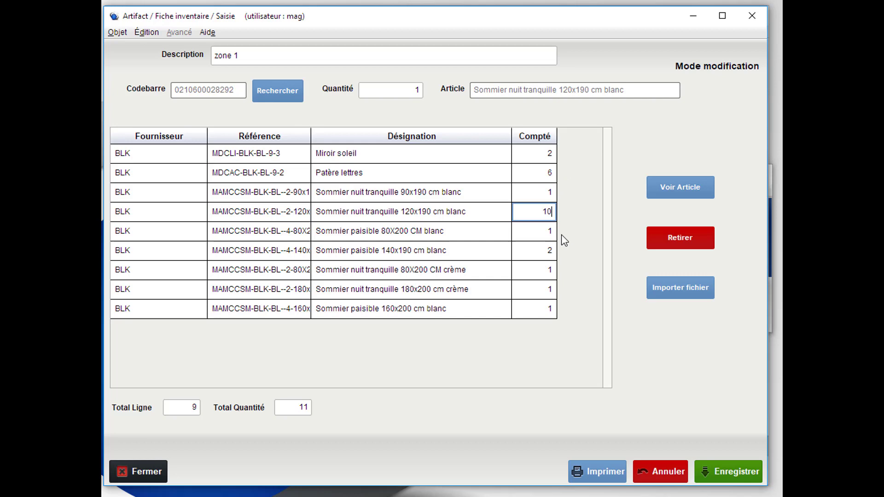
View the article record of the counted Sommier paisible 80X200 CM blanc and return to the zone 1 entry
{"action": "double_click", "coordinate": [550, 268]}
{"action": "double_click", "coordinate": [520, 235]}
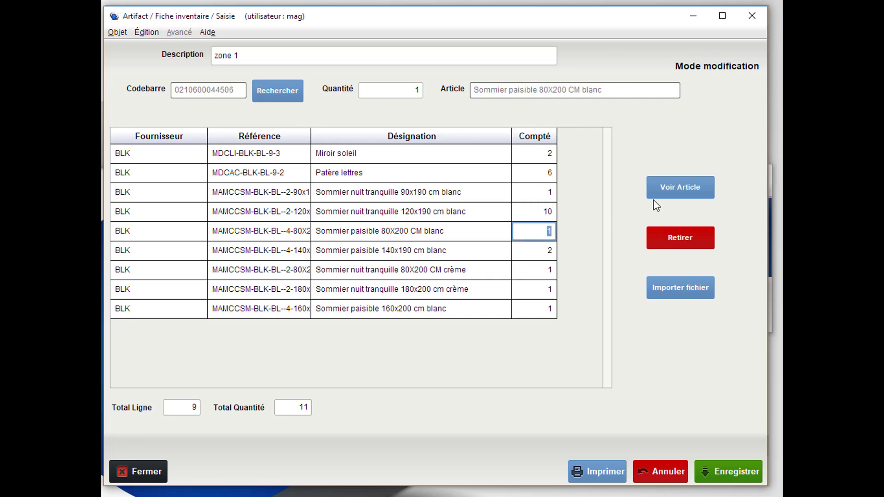
{"action": "left_click", "coordinate": [678, 185]}
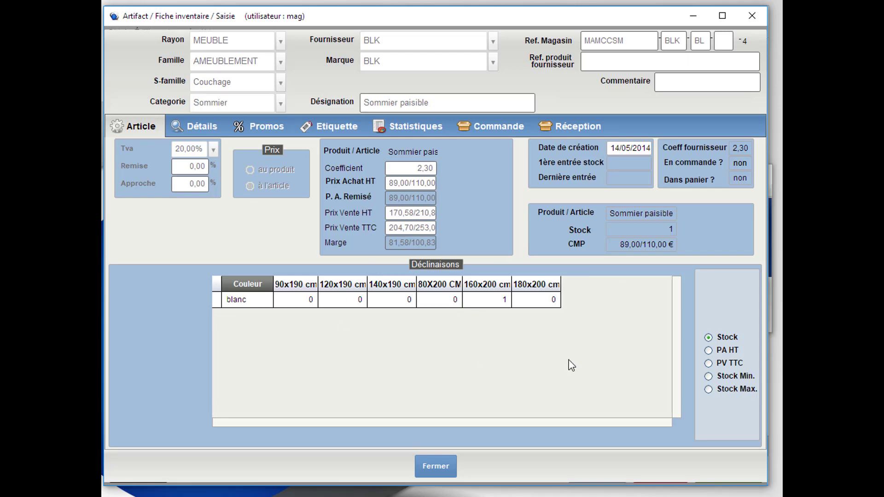
{"action": "left_click", "coordinate": [435, 466]}
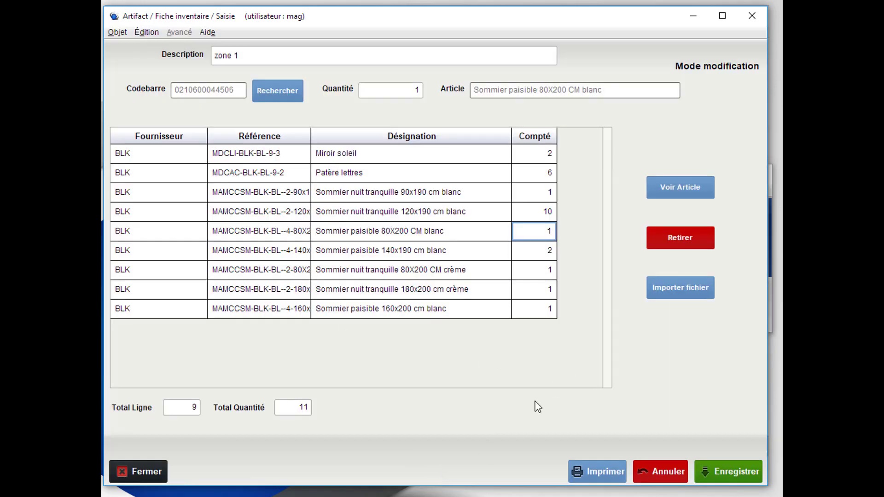
Remove the Sommier paisible 80X200 CM blanc line from the zone 1 count, then save and close the entry
{"action": "left_click", "coordinate": [679, 238]}
{"action": "left_click", "coordinate": [328, 266]}
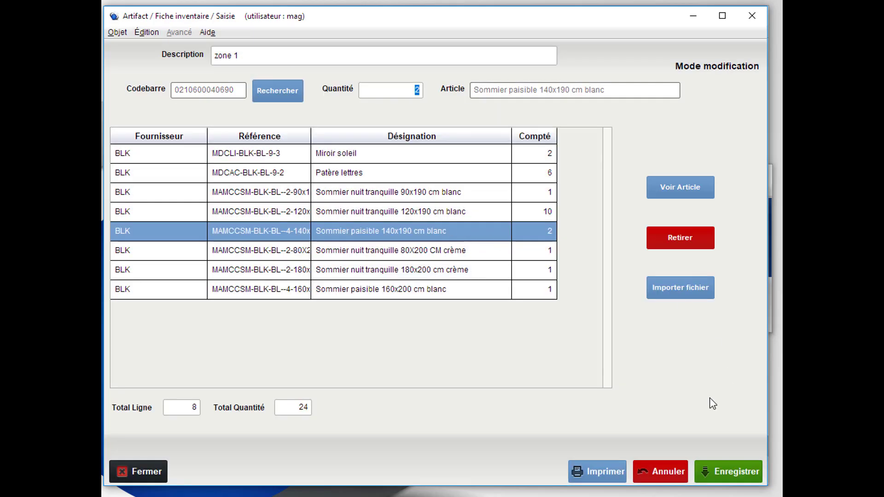
{"action": "left_click", "coordinate": [726, 472]}
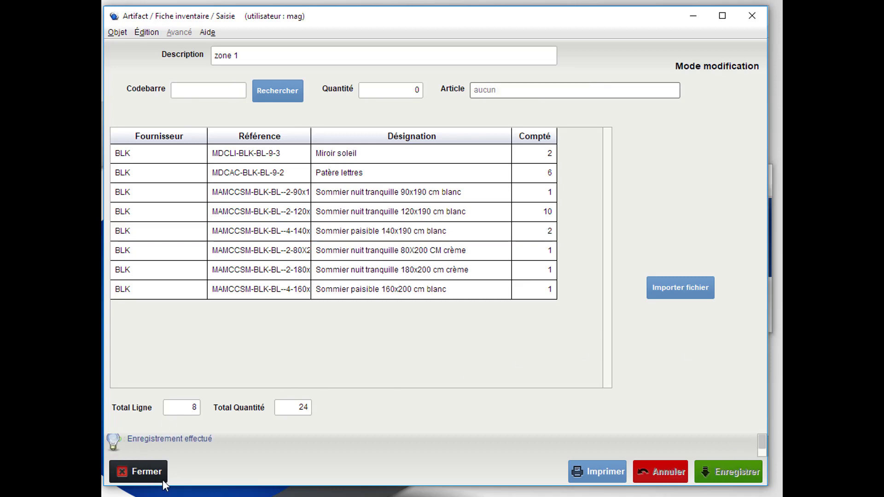
{"action": "left_click", "coordinate": [147, 472]}
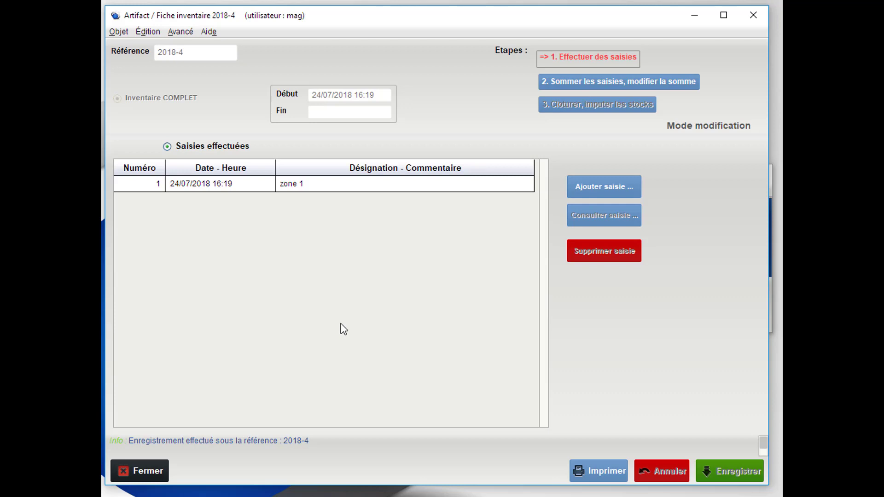
{"action": "left_click", "coordinate": [303, 188]}
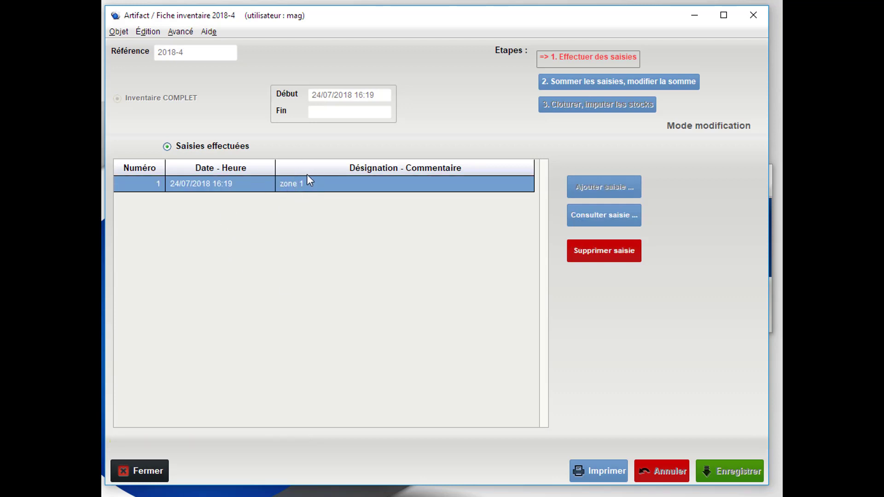
{"action": "left_click", "coordinate": [309, 222]}
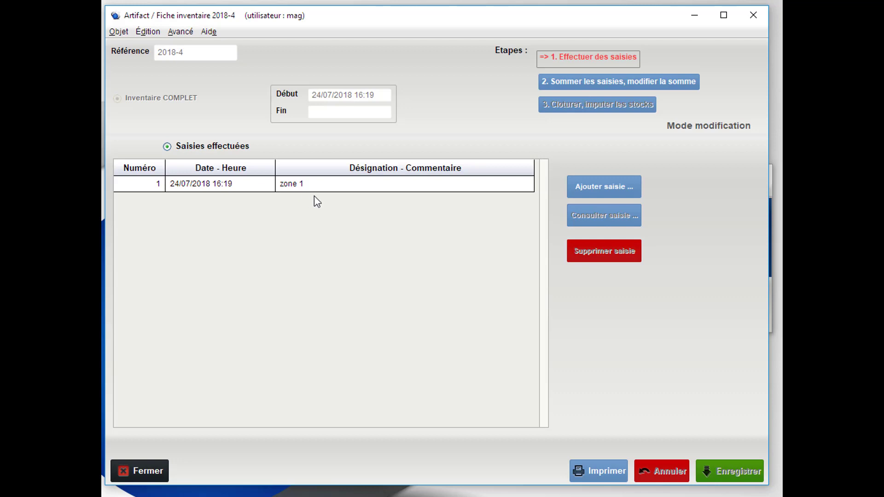
Add a second count entry to the inventory with the description "zone 2"
{"action": "left_click", "coordinate": [619, 186]}
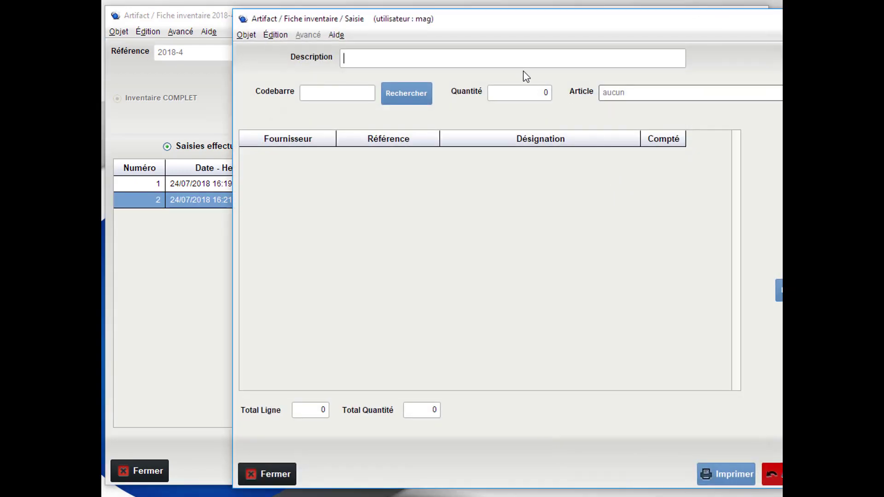
{"action": "left_click_drag", "start_coordinate": [493, 22], "coordinate": [386, 26]}
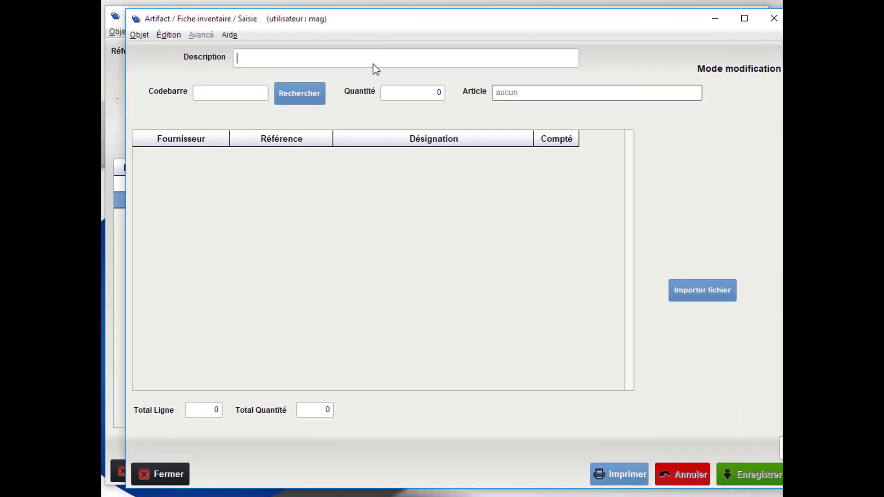
{"action": "type", "text": "zone 2"}
{"action": "left_click_drag", "start_coordinate": [359, 24], "coordinate": [339, 17]}
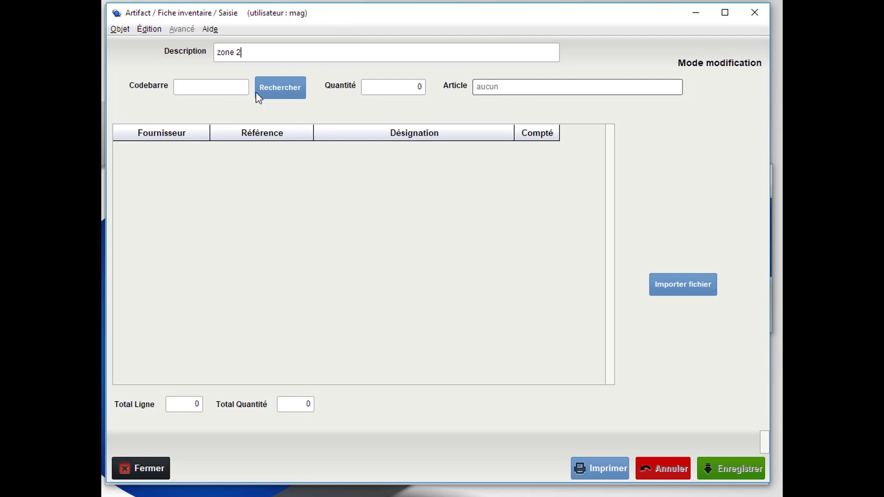
Open the article search from the zone 2 entry and search for articles from the supplier BLK
{"action": "left_click", "coordinate": [285, 92]}
{"action": "left_click_drag", "start_coordinate": [482, 19], "coordinate": [358, 15]}
{"action": "left_click", "coordinate": [396, 40]}
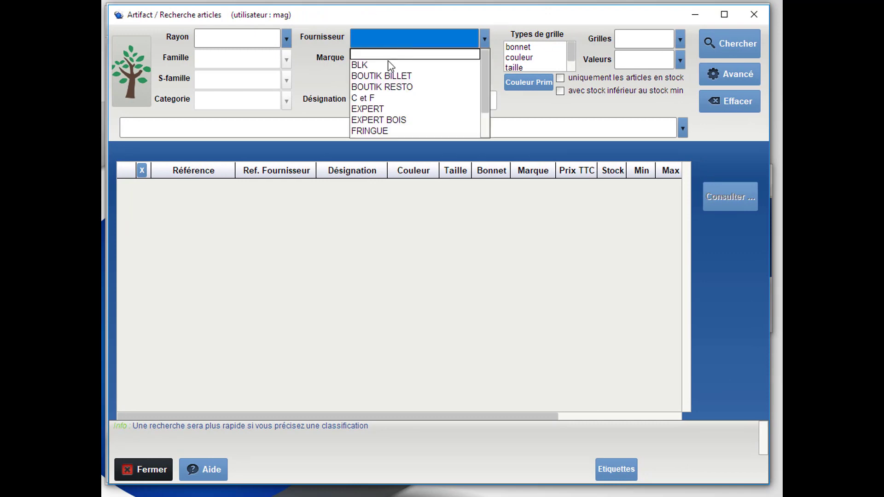
{"action": "left_click", "coordinate": [395, 62]}
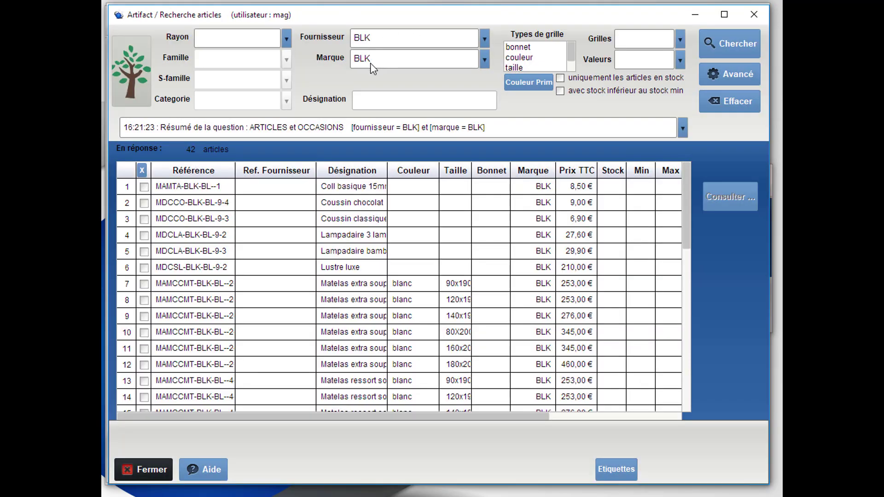
Mark articles MAMTA-BLK-BL--1, MDCCO-BLK-BL-9-4, MDCLA-BLK-BL-9-2 and MDCSL-BLK-BL-9-2 individually in the search results
{"action": "left_click", "coordinate": [143, 192]}
{"action": "left_click", "coordinate": [144, 203]}
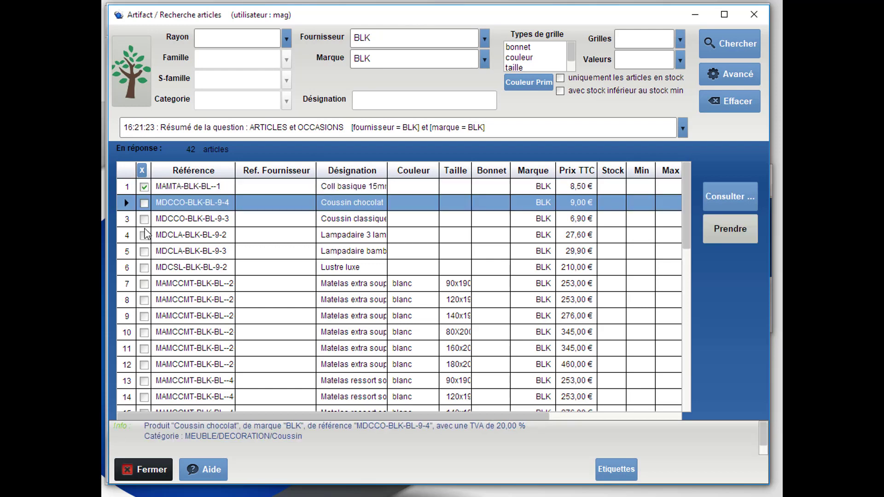
{"action": "left_click", "coordinate": [144, 234]}
{"action": "left_click", "coordinate": [144, 267]}
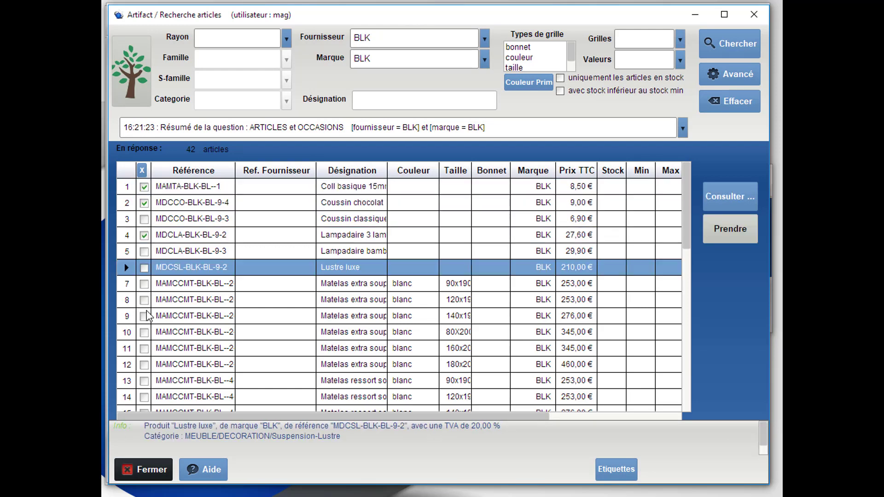
Select all the BLK articles in the search results and take them into the zone 2 count
{"action": "left_click", "coordinate": [141, 171]}
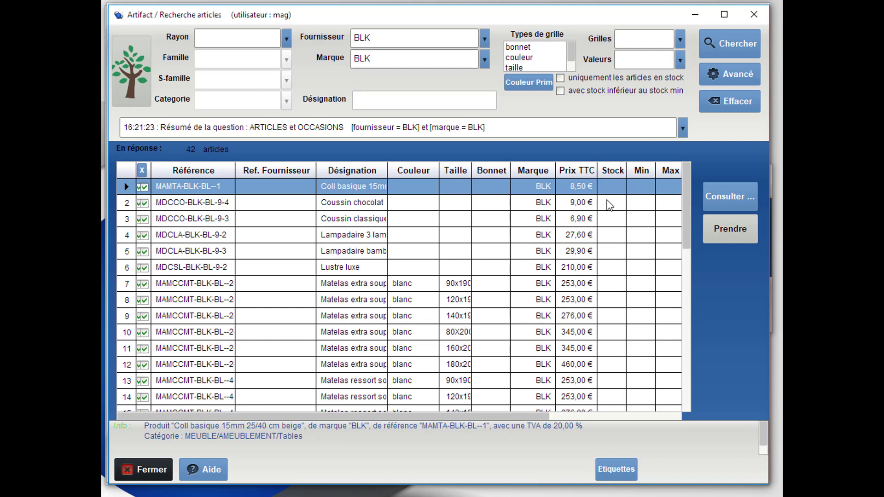
{"action": "left_click", "coordinate": [736, 233]}
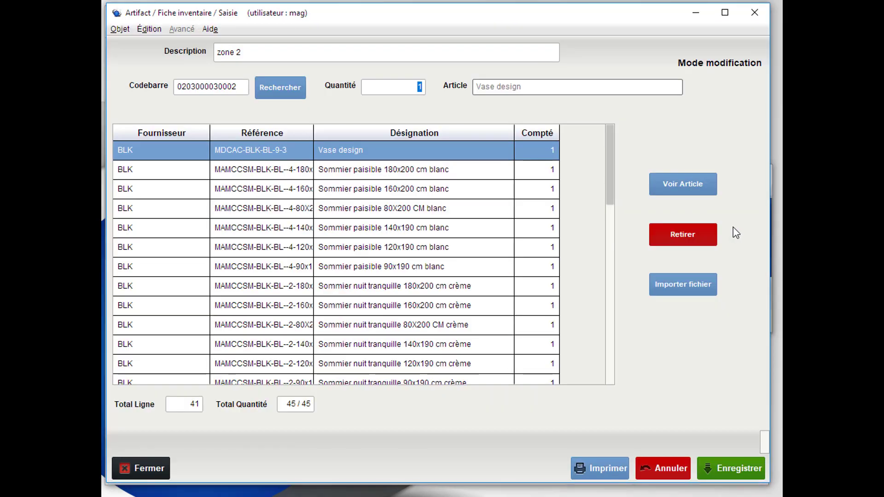
Set the counted quantity to 4 for Matelas ressort souplesse blanc in sizes 120x190, 140x190 and 160x200 cm
{"action": "scroll", "coordinate": [423, 251], "scroll_direction": "down", "scroll_amount": 4}
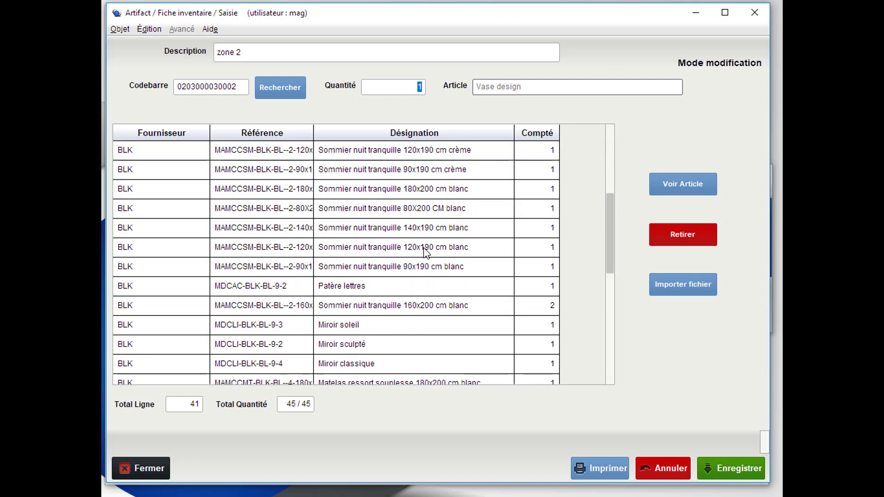
{"action": "scroll", "coordinate": [425, 251], "scroll_direction": "down", "scroll_amount": 3}
{"action": "double_click", "coordinate": [547, 293]}
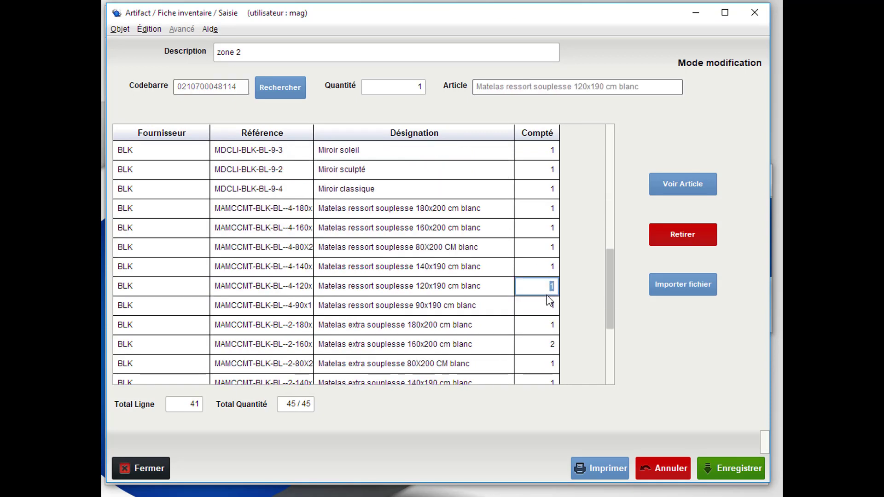
{"action": "type", "text": "4"}
{"action": "double_click", "coordinate": [543, 267]}
{"action": "type", "text": "4"}
{"action": "double_click", "coordinate": [547, 227]}
{"action": "type", "text": "4"}
Set the counted quantity to 4 for both Miroir classique and Miroir sculpté
{"action": "double_click", "coordinate": [548, 188]}
{"action": "type", "text": "4"}
{"action": "double_click", "coordinate": [547, 169]}
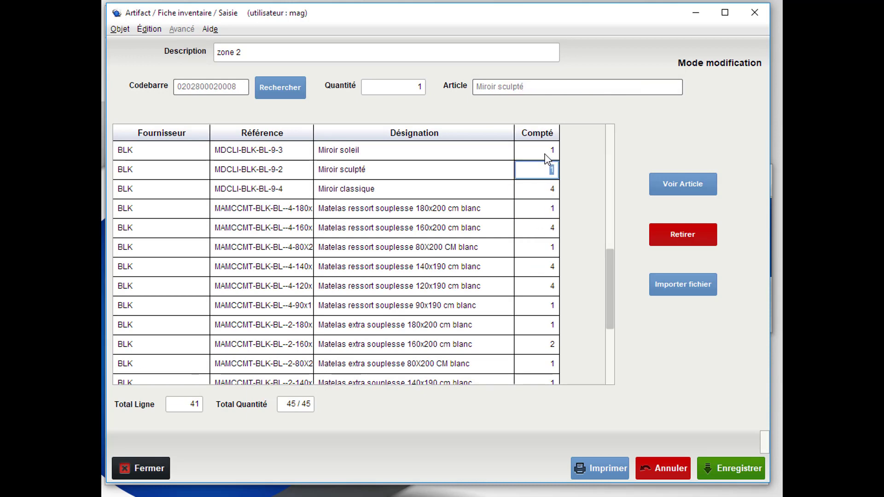
{"action": "type", "text": "4"}
{"action": "key", "text": "Up"}
Set the counted quantity of Matelas extra souplesse 80X200 CM blanc to 5
{"action": "double_click", "coordinate": [551, 308]}
{"action": "double_click", "coordinate": [561, 365]}
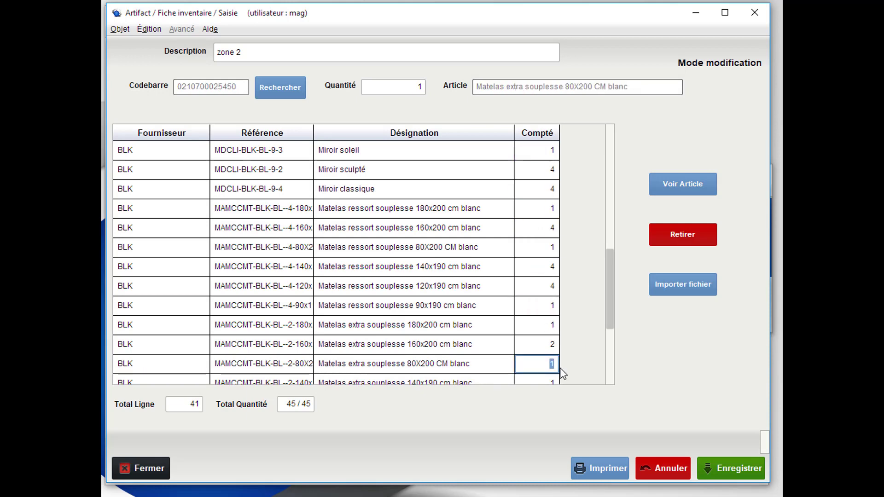
{"action": "double_click", "coordinate": [555, 367]}
{"action": "type", "text": "5"}
Remove Matelas extra souplesse 180x200 cm blanc from the zone 2 count, then save and close the entry
{"action": "left_click", "coordinate": [515, 324]}
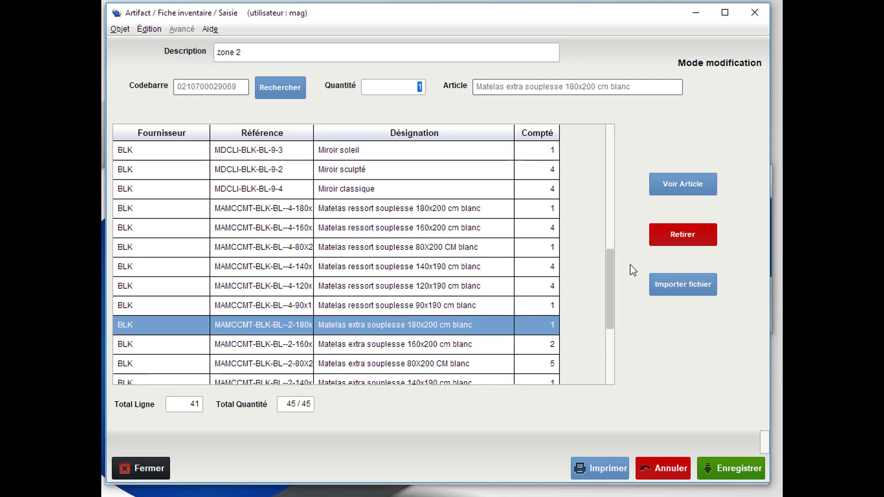
{"action": "left_click", "coordinate": [677, 242]}
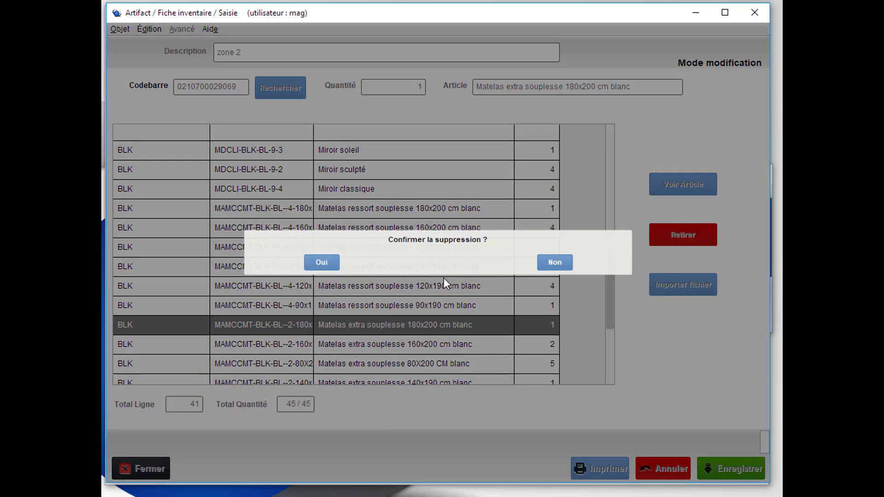
{"action": "left_click", "coordinate": [313, 263]}
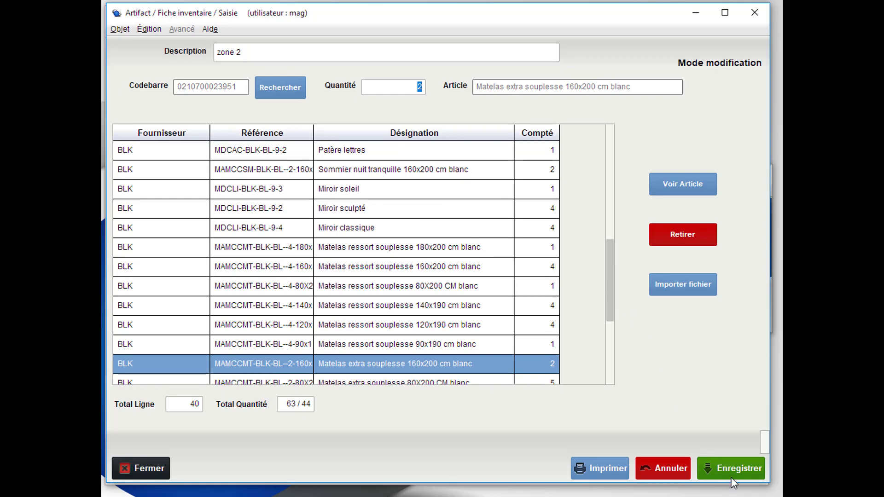
{"action": "left_click", "coordinate": [744, 473]}
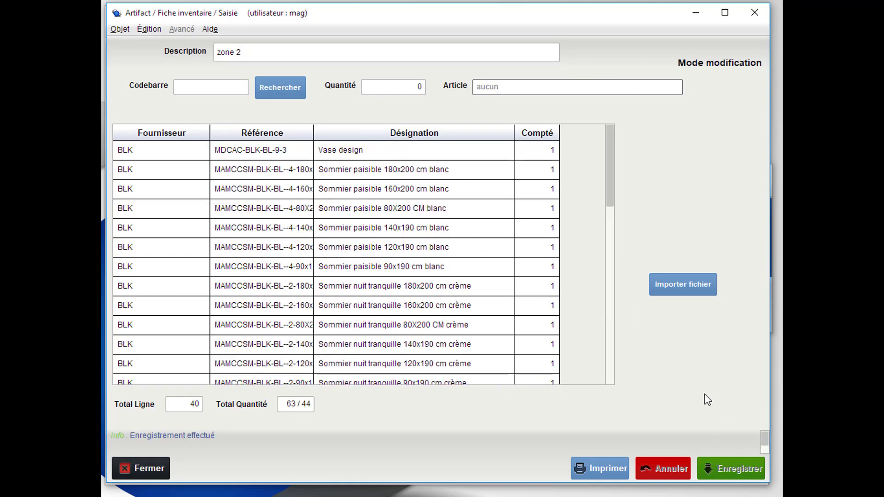
{"action": "left_click", "coordinate": [151, 465]}
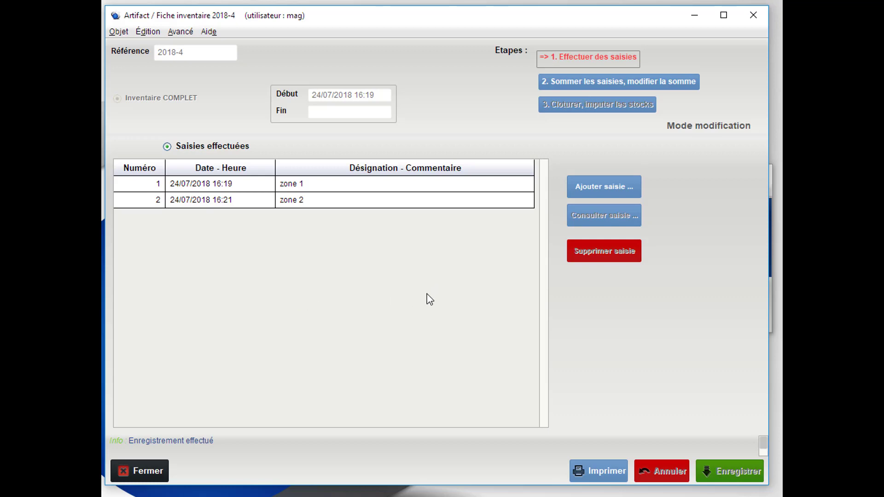
Close the inventory sheet, find inventory 2018-4 through the inventory search and reopen it for modification
{"action": "left_click", "coordinate": [153, 472]}
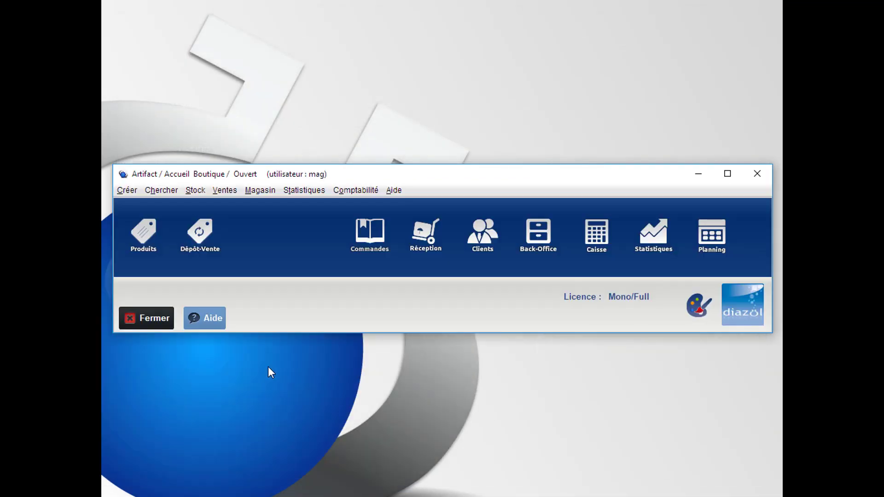
{"action": "left_click", "coordinate": [200, 190]}
{"action": "mouse_move", "coordinate": [243, 218]}
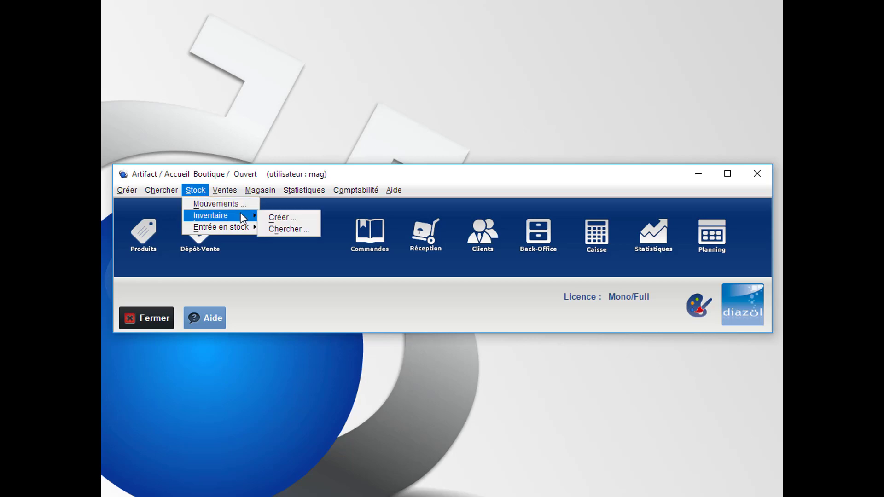
{"action": "left_click", "coordinate": [295, 228]}
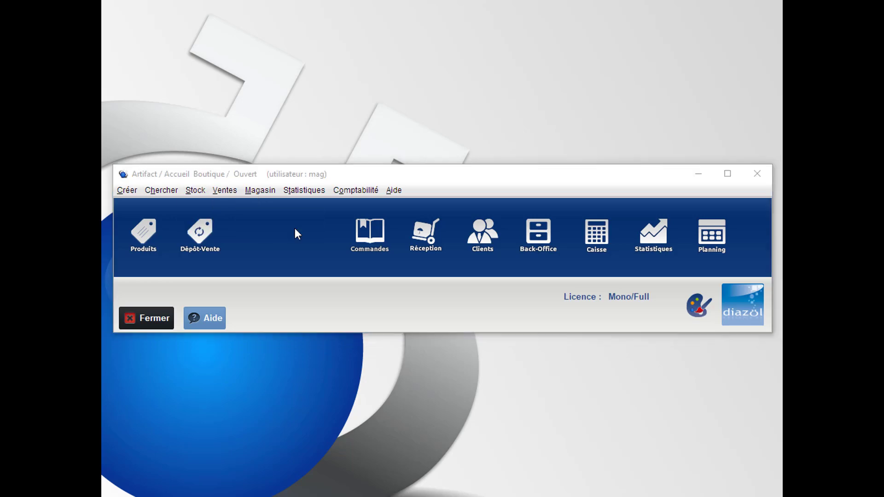
{"action": "left_click_drag", "start_coordinate": [748, 24], "coordinate": [626, 24]}
{"action": "left_click", "coordinate": [276, 242]}
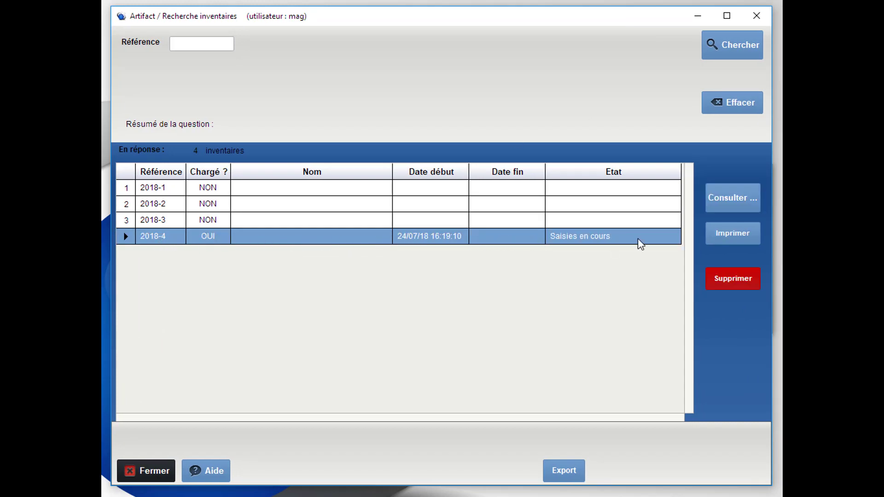
{"action": "left_click", "coordinate": [742, 198]}
{"action": "left_click_drag", "start_coordinate": [485, 17], "coordinate": [365, 12]}
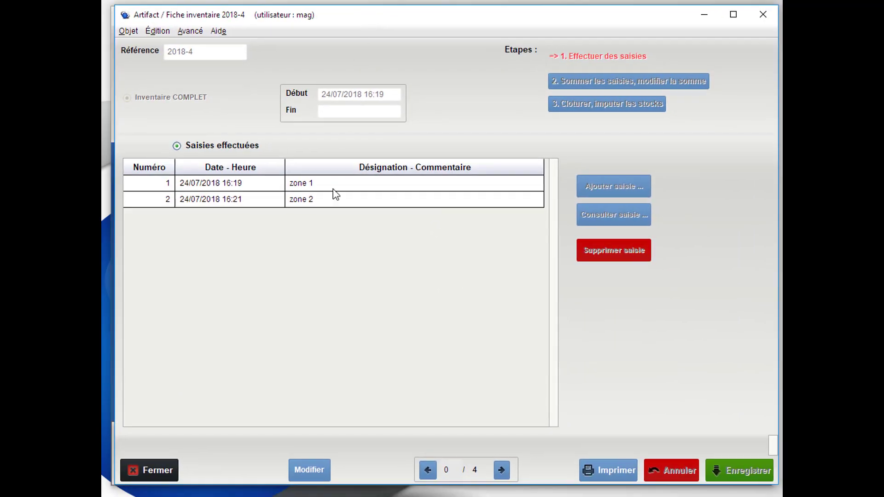
{"action": "left_click", "coordinate": [305, 472]}
Open the zone 2 entry in modification mode to check its counted quantities, and close it
{"action": "left_click", "coordinate": [306, 198]}
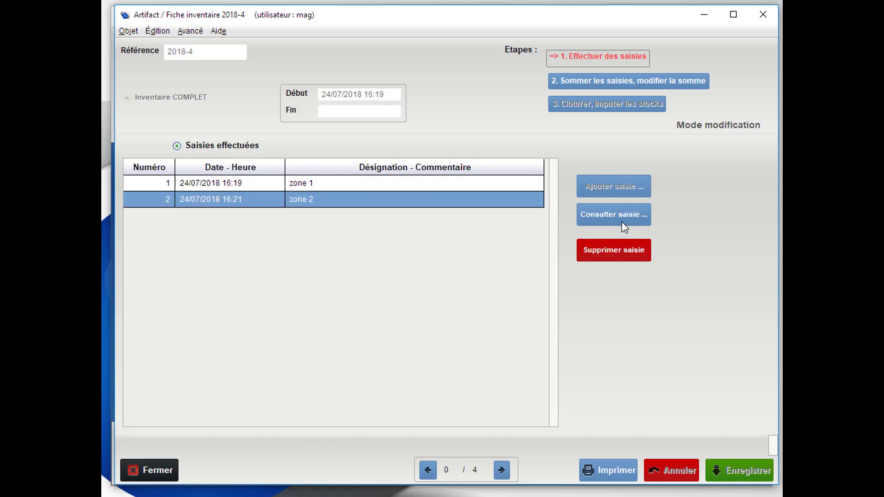
{"action": "left_click", "coordinate": [633, 217]}
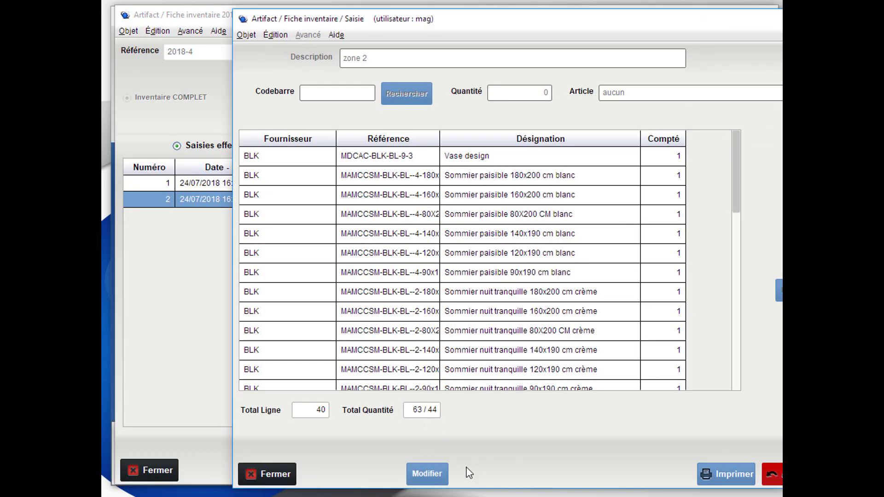
{"action": "left_click", "coordinate": [428, 477]}
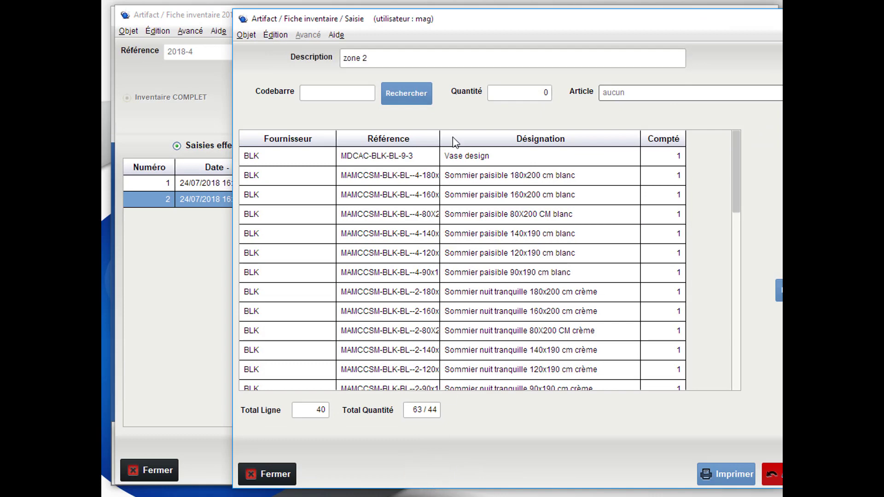
{"action": "left_click_drag", "start_coordinate": [495, 33], "coordinate": [370, 26]}
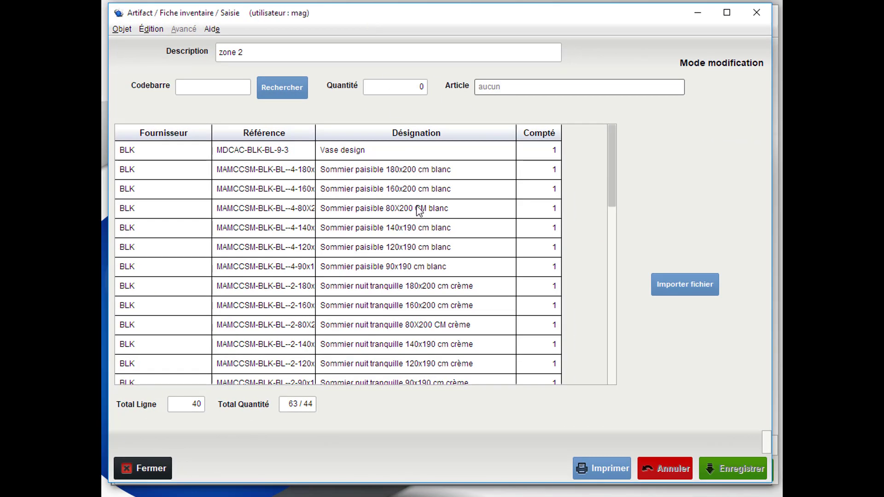
{"action": "double_click", "coordinate": [543, 292]}
{"action": "left_click", "coordinate": [159, 467]}
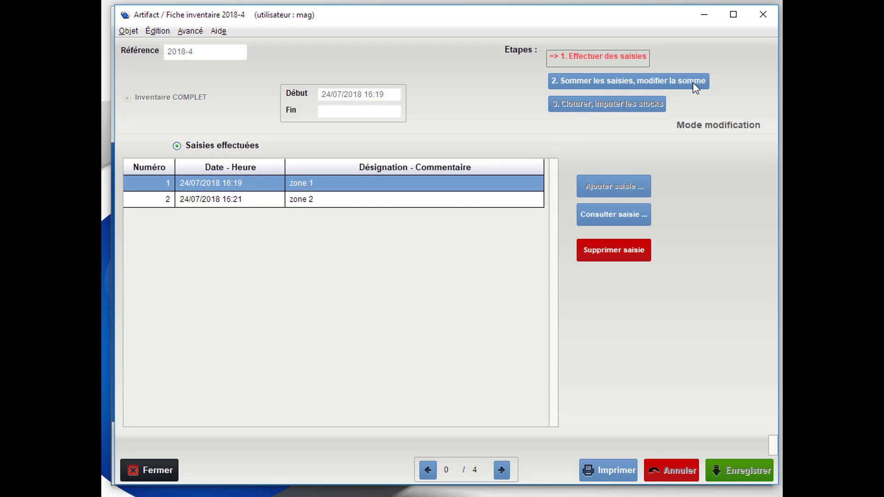
End the entry phase, advance the inventory to summing the entries and open the sum of all entries
{"action": "left_click", "coordinate": [639, 84]}
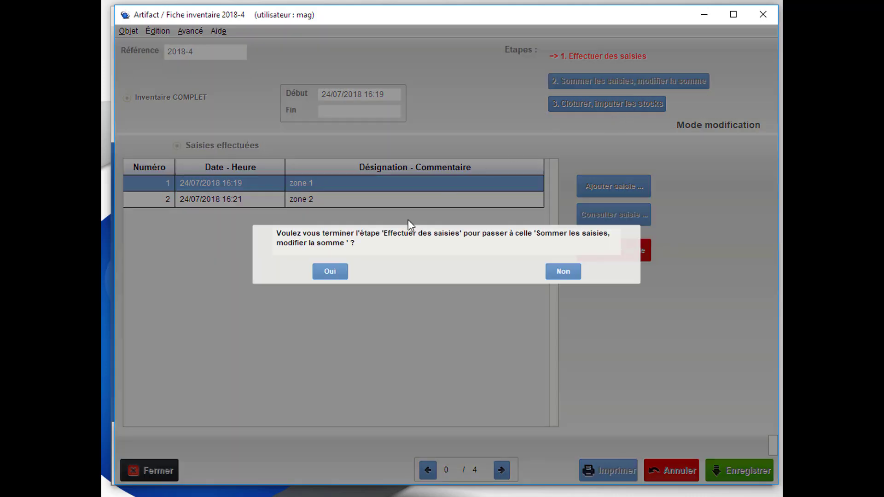
{"action": "left_click", "coordinate": [327, 272]}
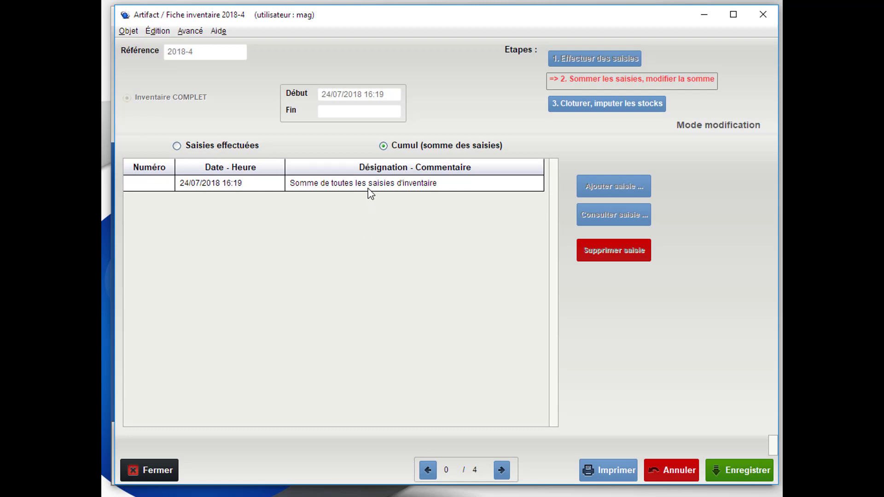
{"action": "left_click", "coordinate": [269, 182]}
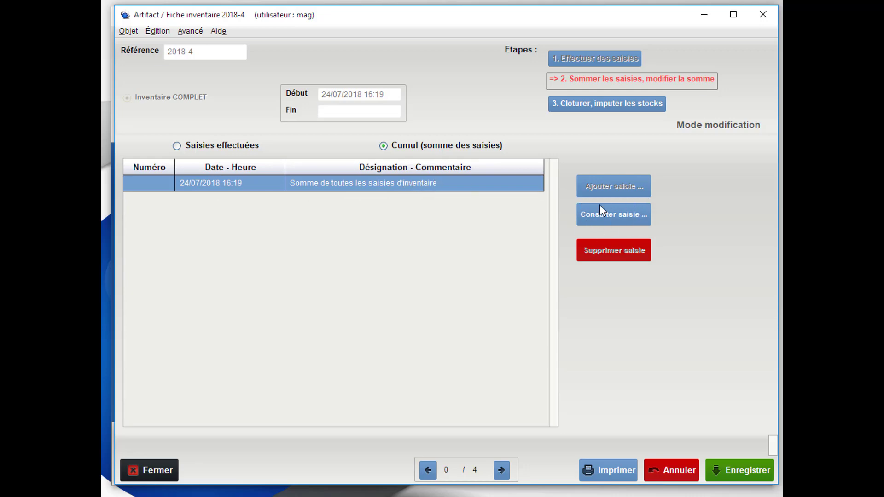
{"action": "left_click", "coordinate": [615, 213]}
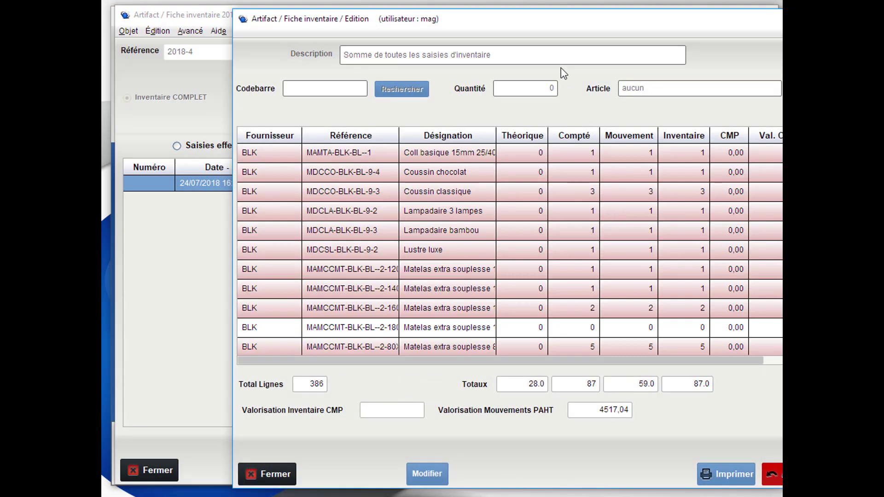
{"action": "left_click_drag", "start_coordinate": [554, 29], "coordinate": [433, 27]}
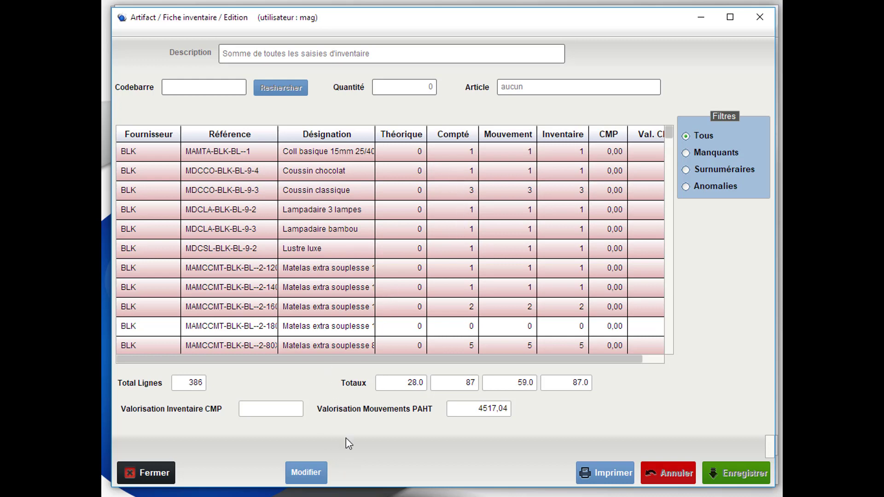
Put the sum in modification mode and set the counted quantity of Coussin chocolat and Coll basique 15mm 25/40 cm beige to 0
{"action": "left_click", "coordinate": [319, 469]}
{"action": "type", "text": "0202900040005"}
{"action": "key", "text": "Return"}
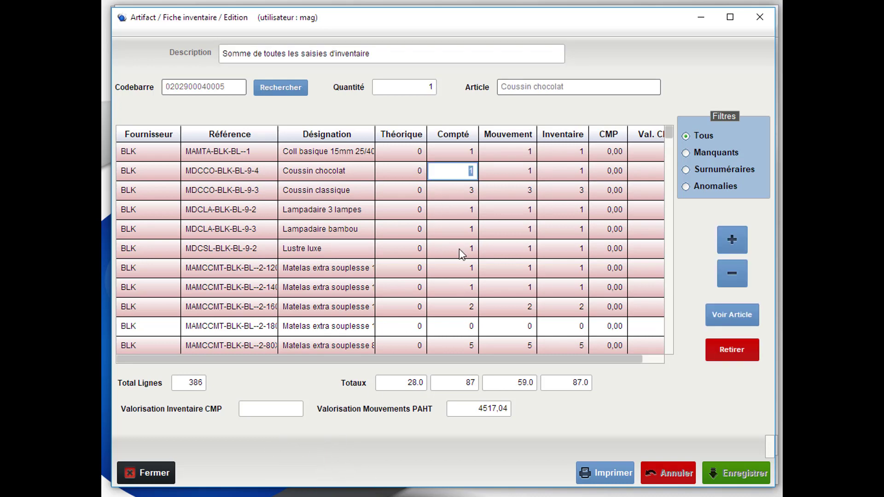
{"action": "type", "text": "0"}
{"action": "left_click", "coordinate": [460, 158]}
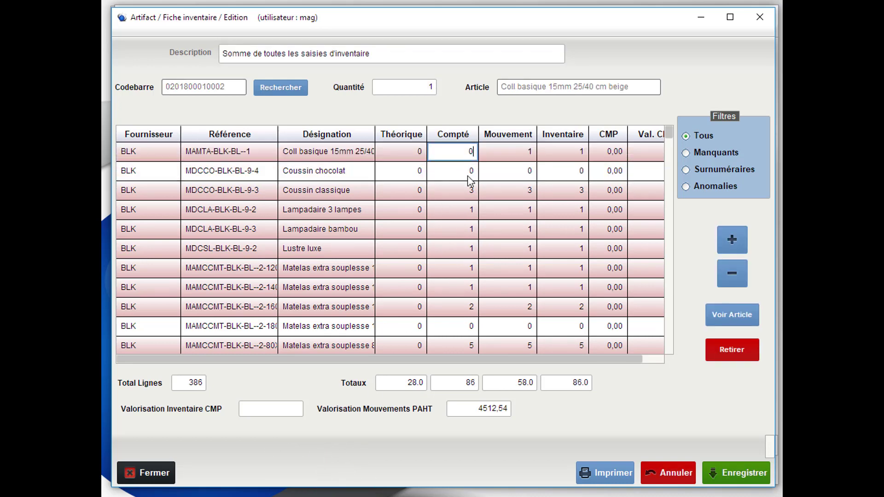
Set the counted quantity to 2 for Lampadaire 3 lampes and the 120 and 140 Matelas extra souplesse, and save the sum
{"action": "left_click", "coordinate": [468, 211]}
{"action": "type", "text": "2"}
{"action": "left_click", "coordinate": [468, 275]}
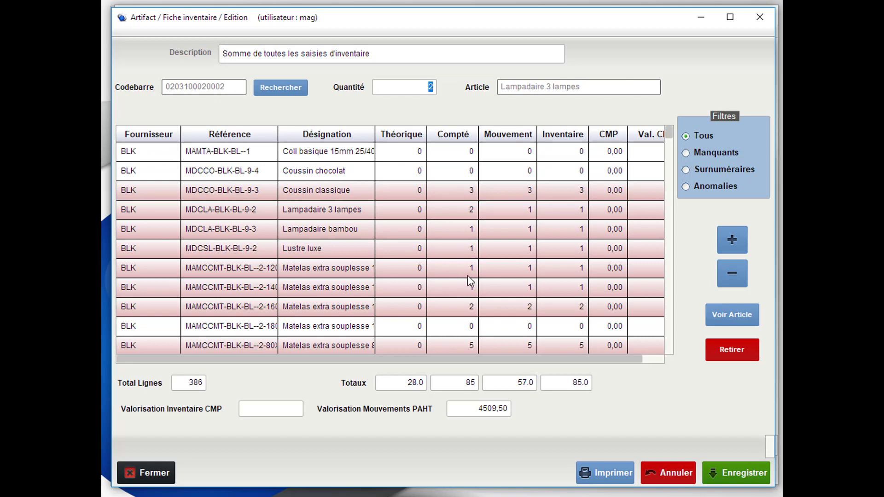
{"action": "type", "text": "2"}
{"action": "left_click", "coordinate": [471, 288]}
{"action": "type", "text": "2"}
{"action": "left_click", "coordinate": [473, 307]}
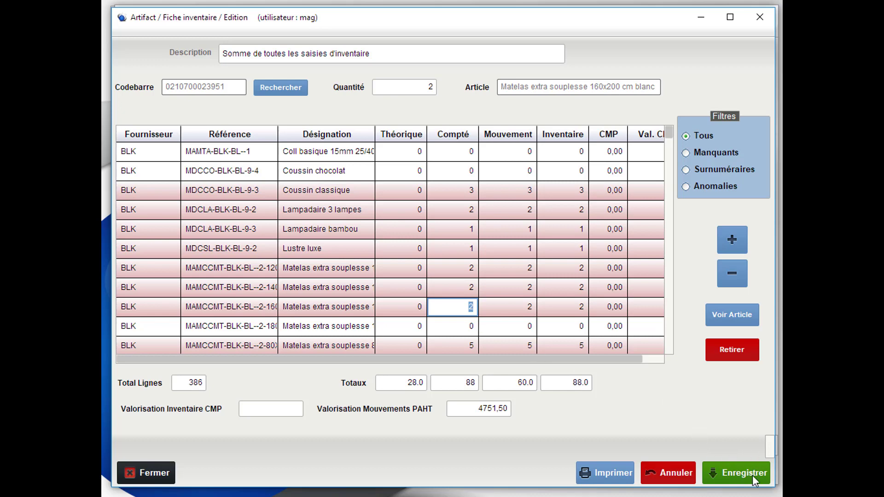
{"action": "left_click", "coordinate": [733, 471]}
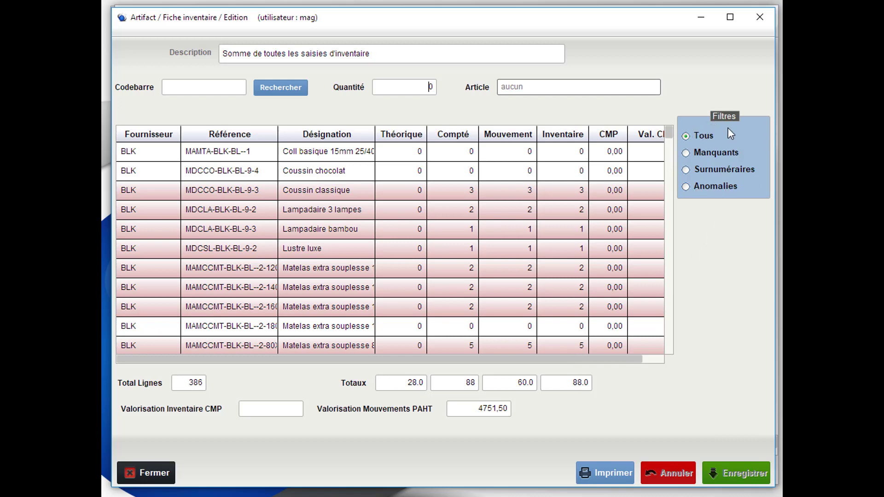
Review the summed lines filtered by Manquants, Surnuméraires and Anomalies in turn
{"action": "left_click", "coordinate": [703, 155]}
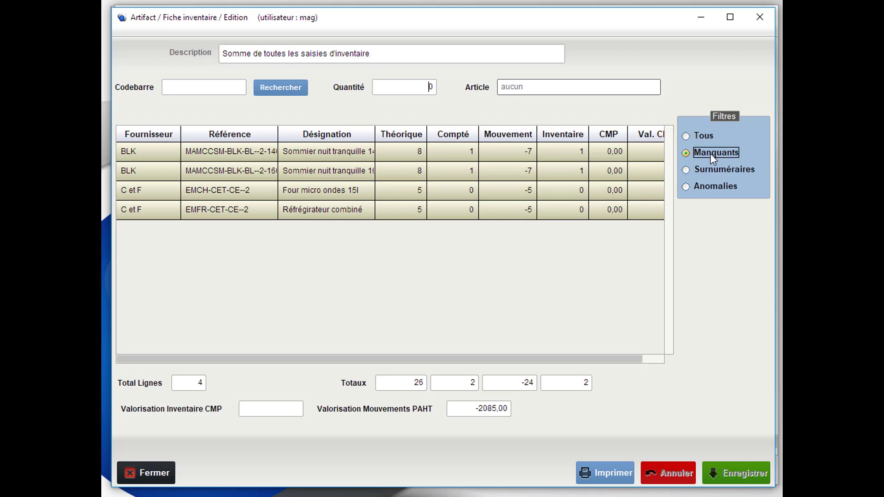
{"action": "left_click", "coordinate": [720, 170]}
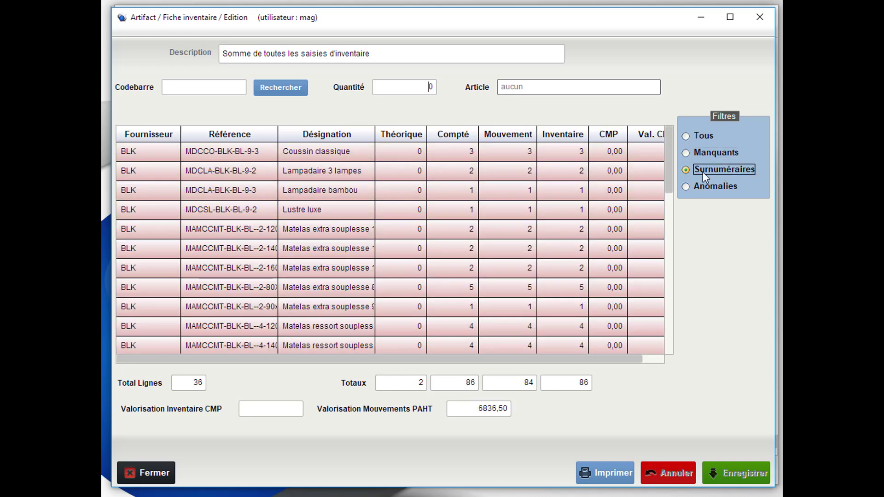
{"action": "left_click", "coordinate": [712, 186]}
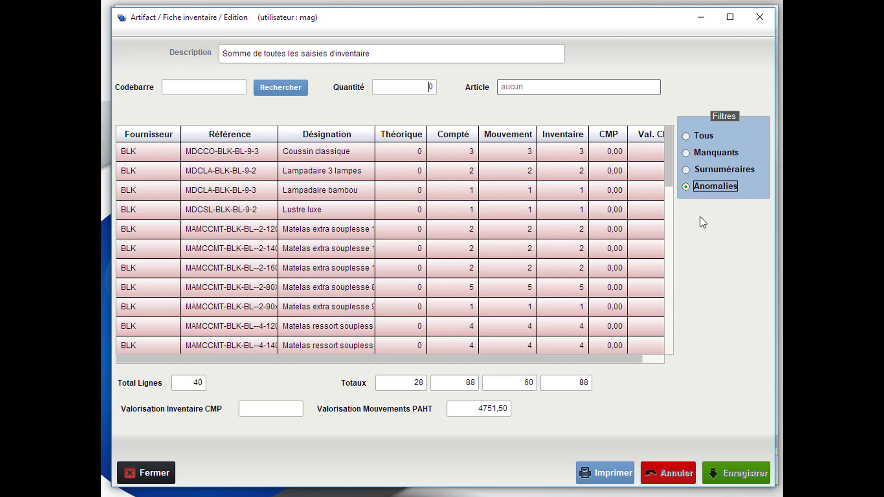
Look at the print modes offered for the sum without printing, and close the sum
{"action": "left_click", "coordinate": [600, 473]}
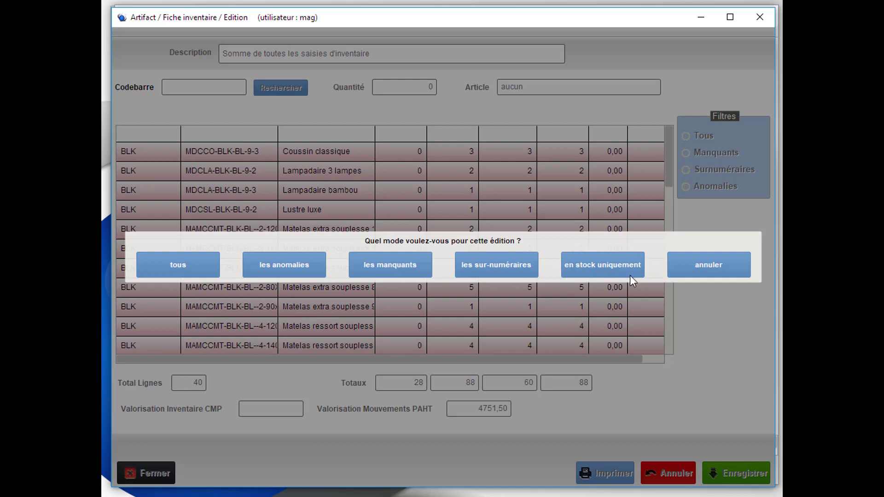
{"action": "left_click", "coordinate": [727, 266]}
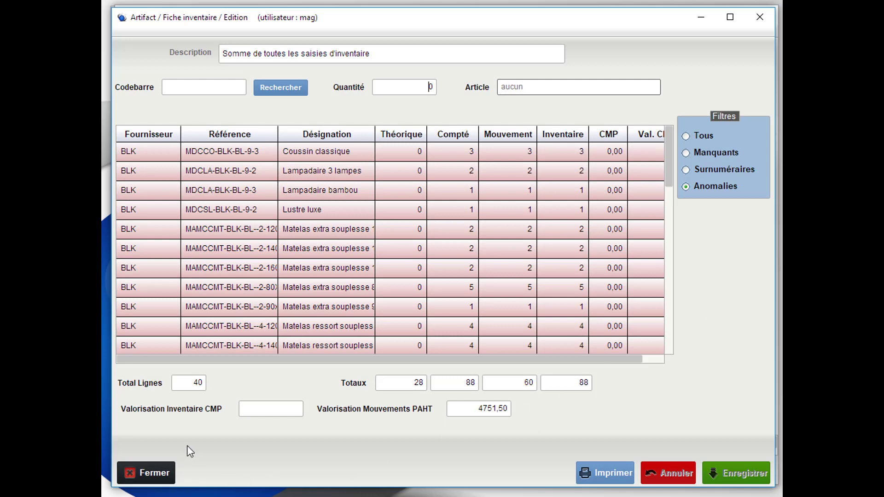
{"action": "left_click", "coordinate": [152, 475]}
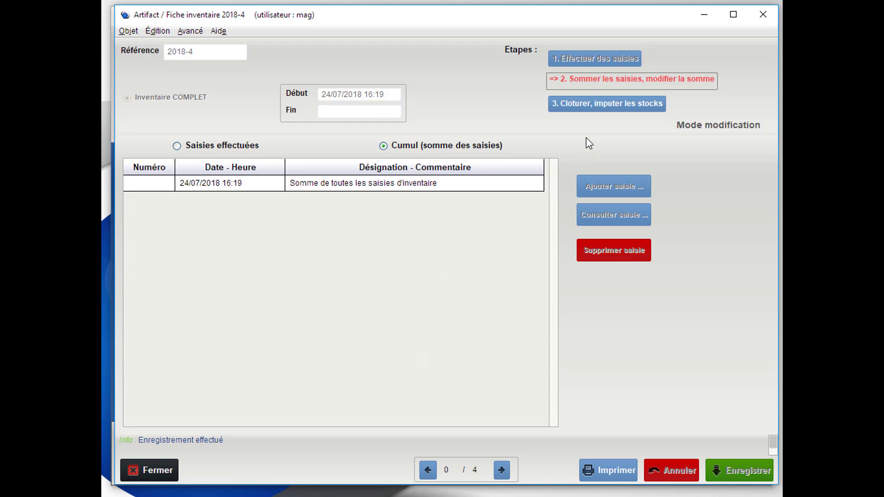
Close inventory 2018-4 with stock imputation, declining both the data backup and the printout of the new stock status
{"action": "left_click", "coordinate": [575, 106]}
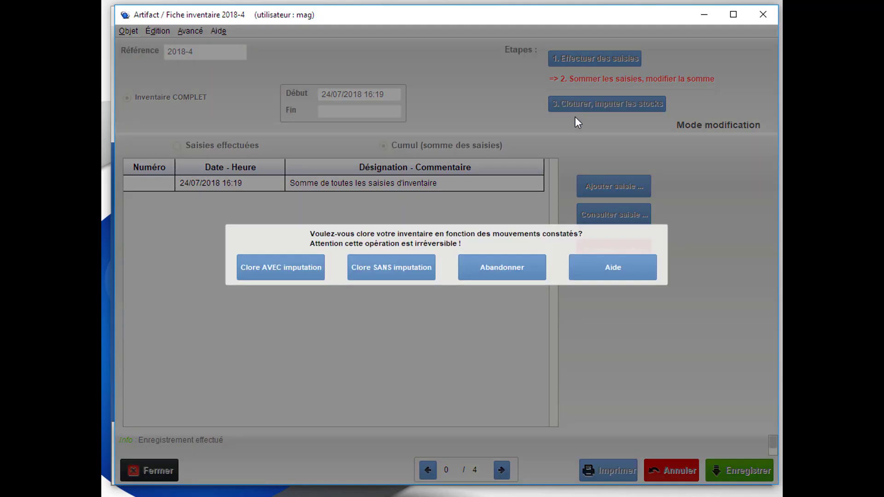
{"action": "left_click", "coordinate": [281, 267]}
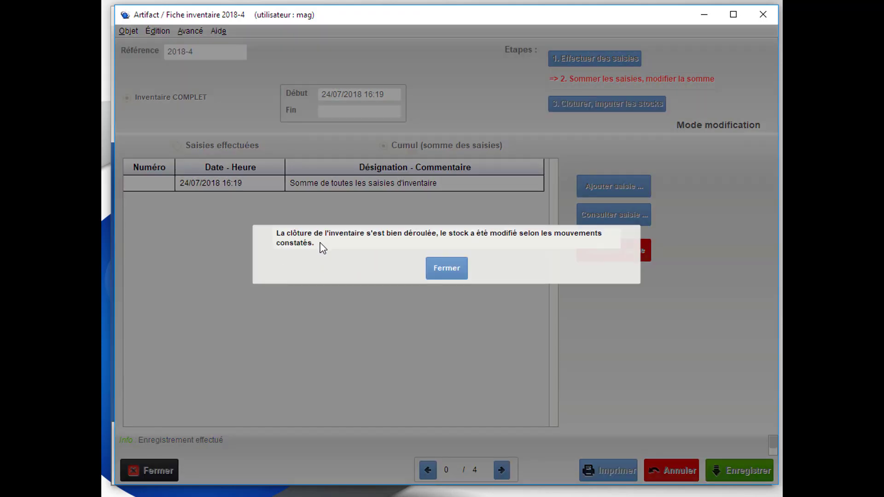
{"action": "left_click", "coordinate": [434, 261]}
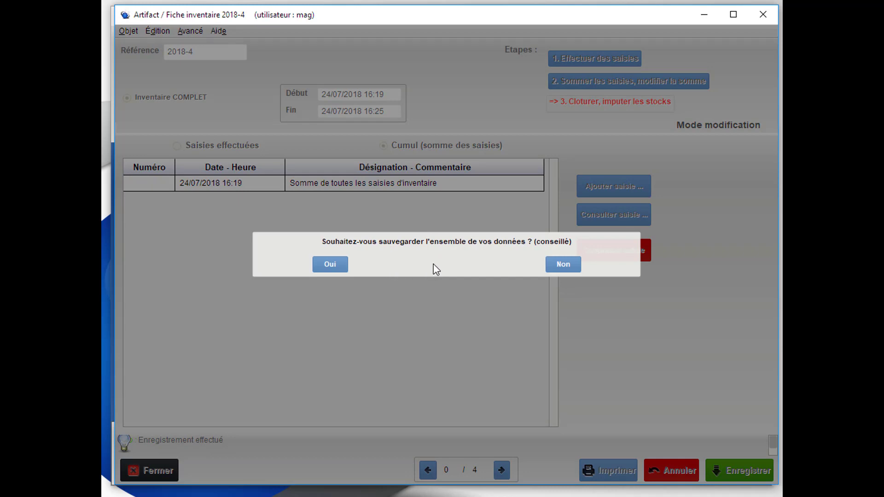
{"action": "left_click", "coordinate": [553, 265]}
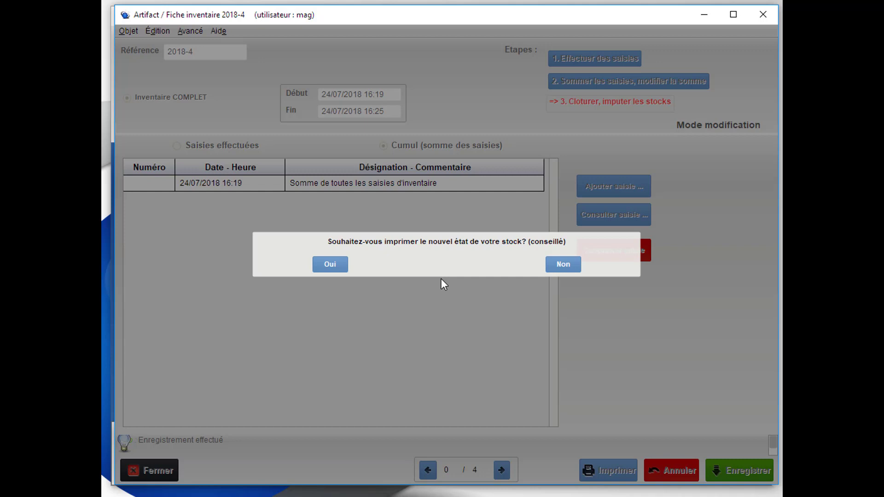
{"action": "left_click", "coordinate": [564, 266]}
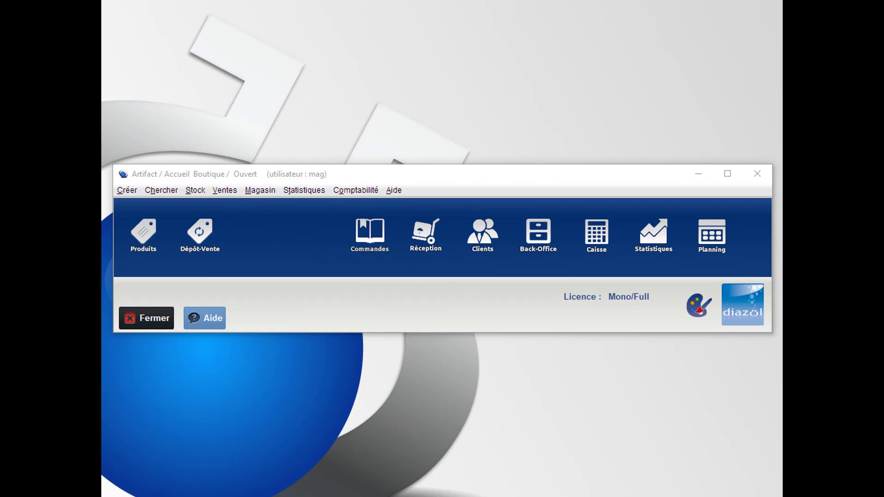
Switch to inventaire.csv in Notepad++, examine its barcode, comma and quantity line format, and minimize it
{"action": "left_click_drag", "start_coordinate": [103, 10], "coordinate": [519, 15]}
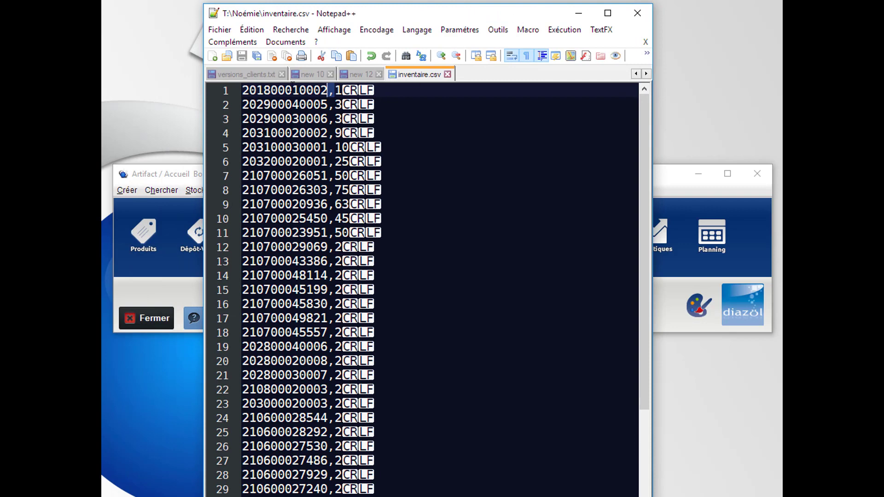
{"action": "left_click_drag", "start_coordinate": [243, 91], "coordinate": [335, 90]}
{"action": "left_click", "coordinate": [336, 90]}
{"action": "left_click_drag", "start_coordinate": [242, 104], "coordinate": [341, 104]}
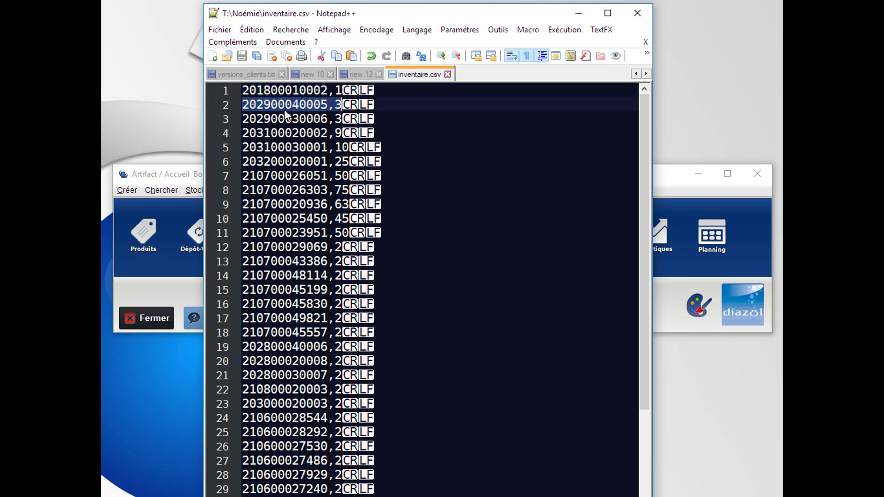
{"action": "left_click_drag", "start_coordinate": [242, 119], "coordinate": [341, 119]}
{"action": "left_click", "coordinate": [339, 90]}
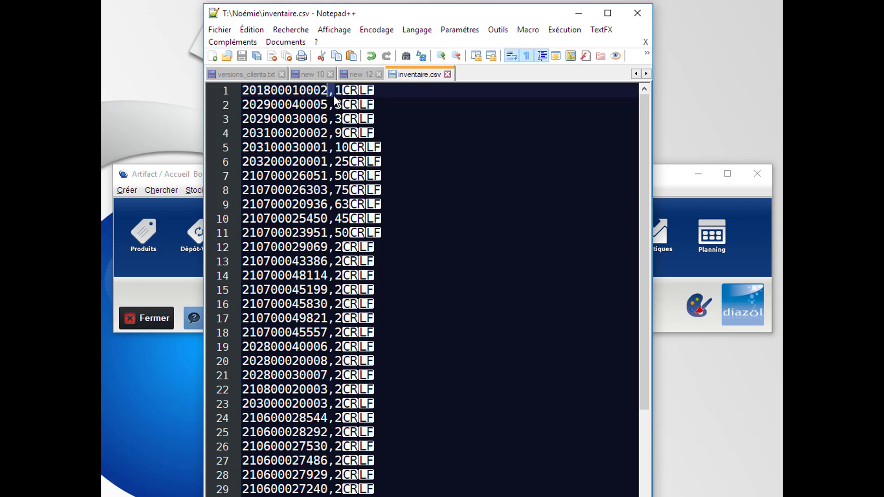
{"action": "left_click", "coordinate": [579, 13]}
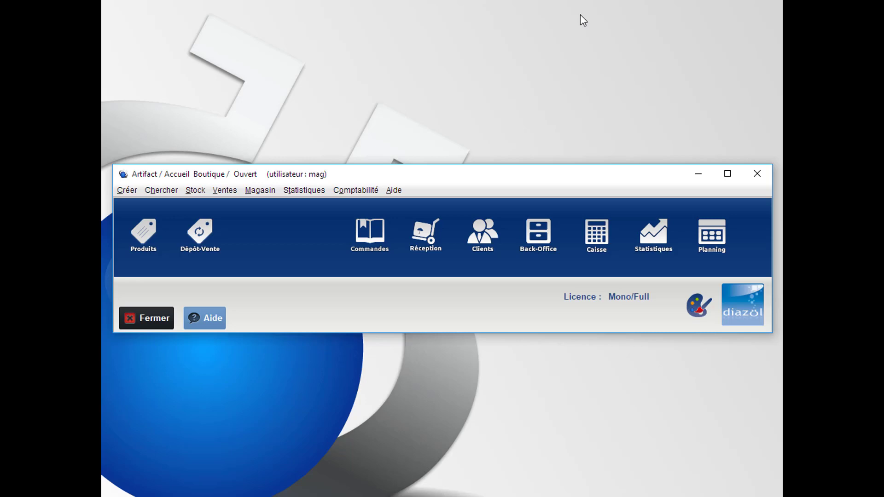
Create a new complete inventory covering all the shop's products, declining the data backup
{"action": "left_click", "coordinate": [195, 189]}
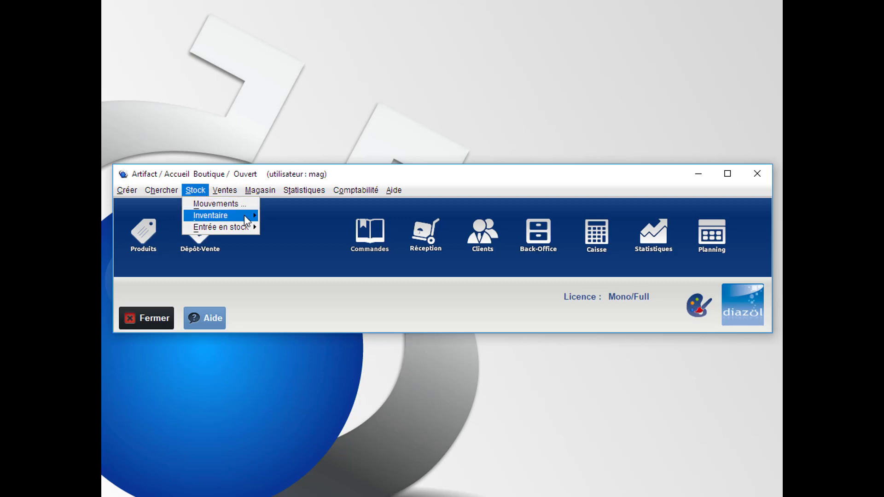
{"action": "left_click", "coordinate": [266, 218]}
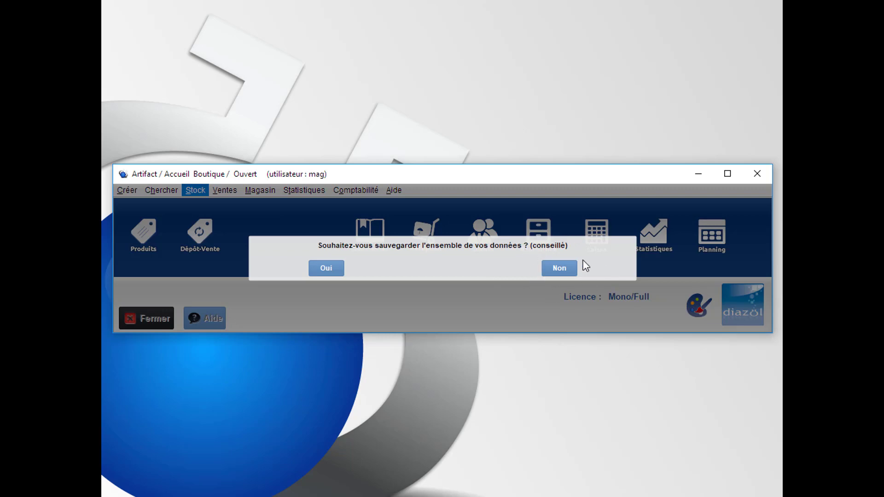
{"action": "left_click", "coordinate": [567, 272]}
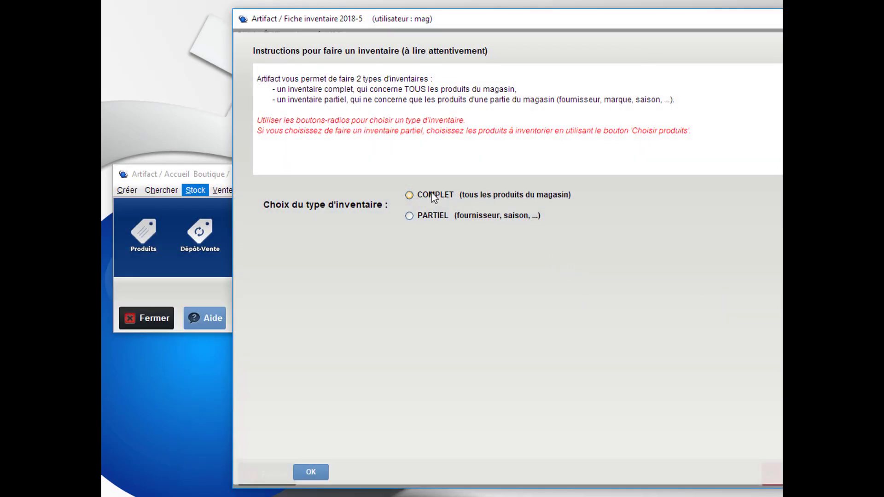
{"action": "left_click", "coordinate": [424, 196]}
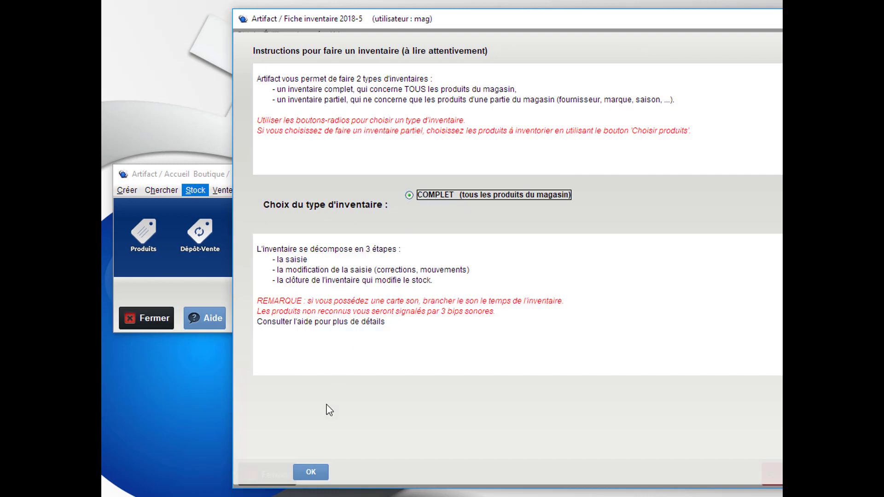
{"action": "left_click", "coordinate": [318, 473]}
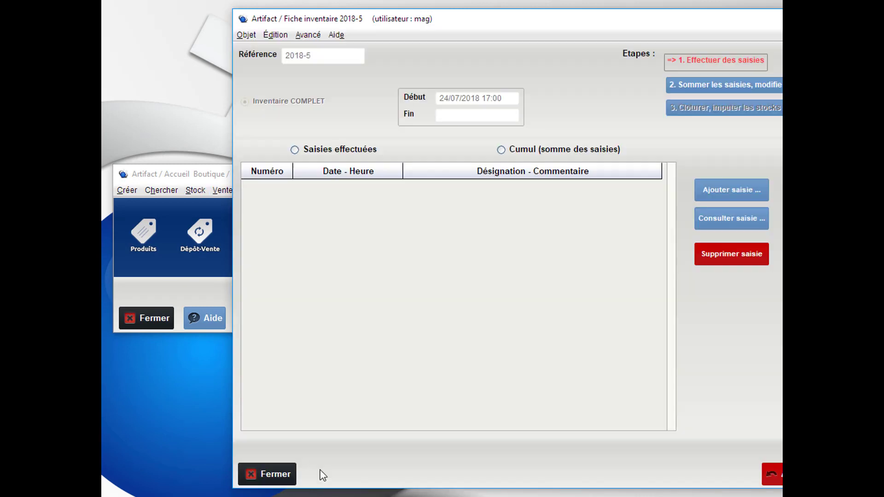
{"action": "left_click_drag", "start_coordinate": [546, 27], "coordinate": [424, 22]}
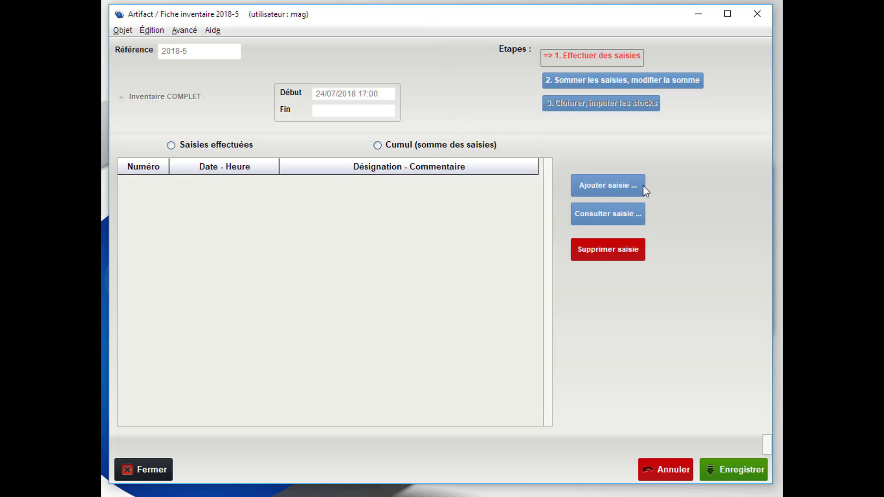
Add a first count entry to inventory 2018-5, import inventaire.csv into it, and dismiss the unknown barcode notice
{"action": "left_click", "coordinate": [610, 189]}
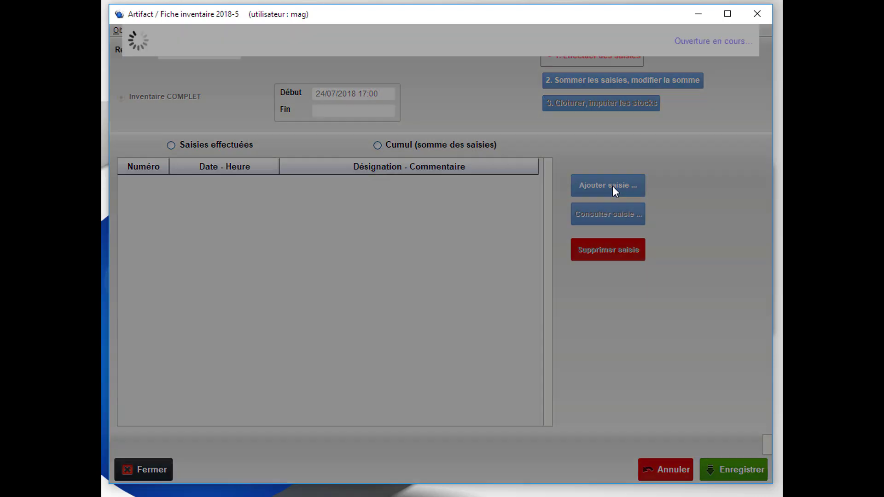
{"action": "left_click_drag", "start_coordinate": [526, 21], "coordinate": [402, 21]}
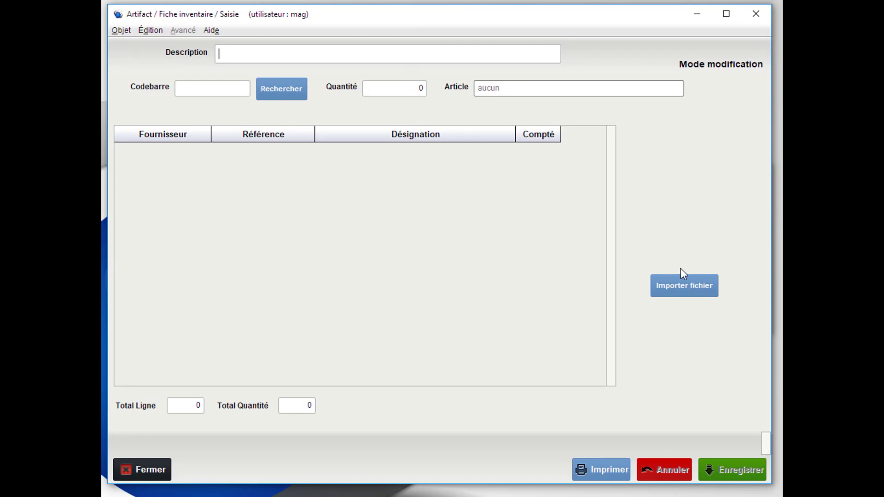
{"action": "left_click", "coordinate": [694, 295]}
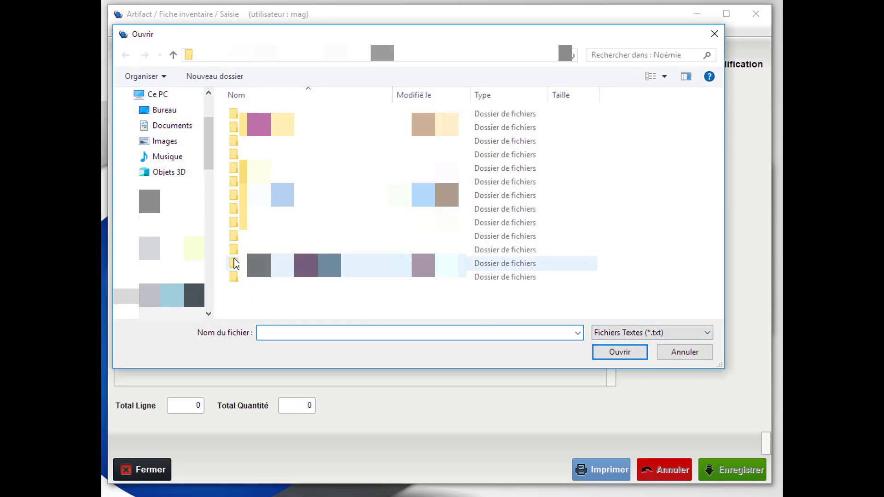
{"action": "left_click", "coordinate": [645, 332]}
{"action": "left_click", "coordinate": [609, 347]}
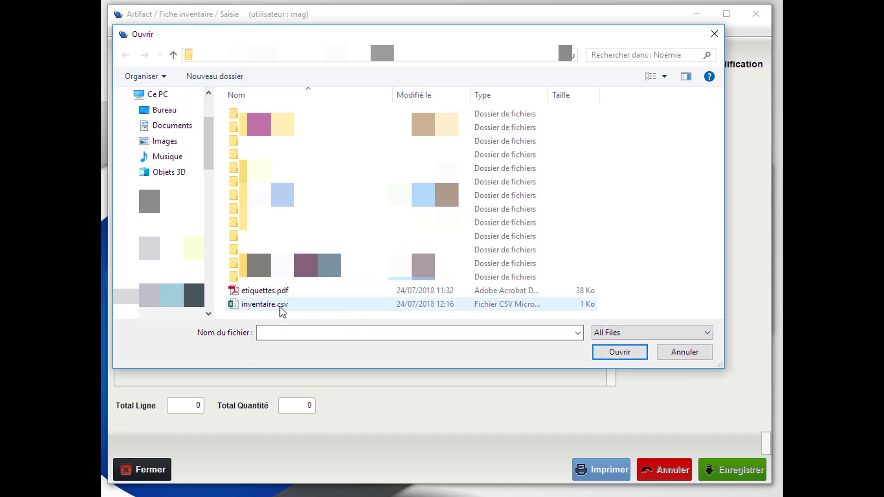
{"action": "left_click", "coordinate": [281, 305]}
{"action": "left_click", "coordinate": [617, 353]}
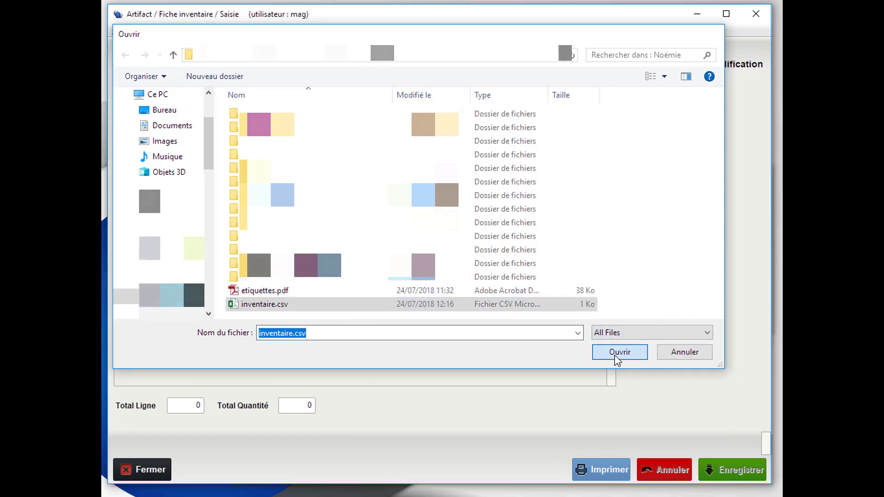
{"action": "left_click_drag", "start_coordinate": [450, 240], "coordinate": [269, 233]}
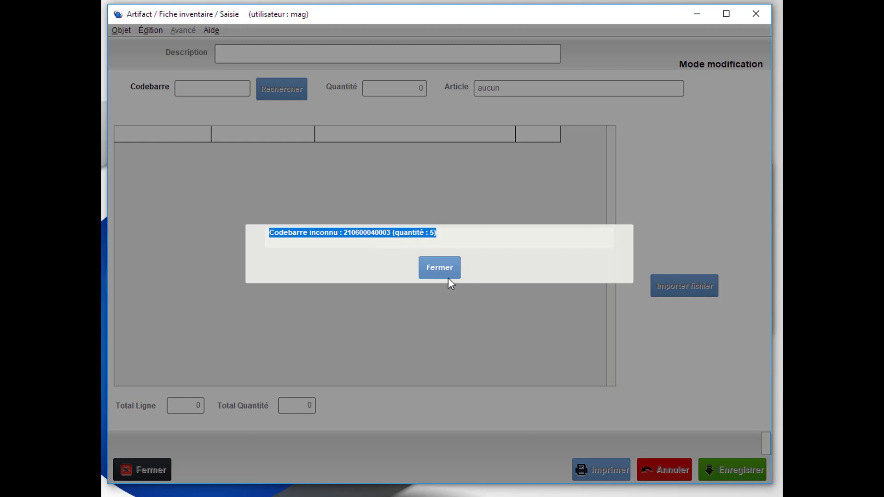
{"action": "left_click", "coordinate": [440, 269]}
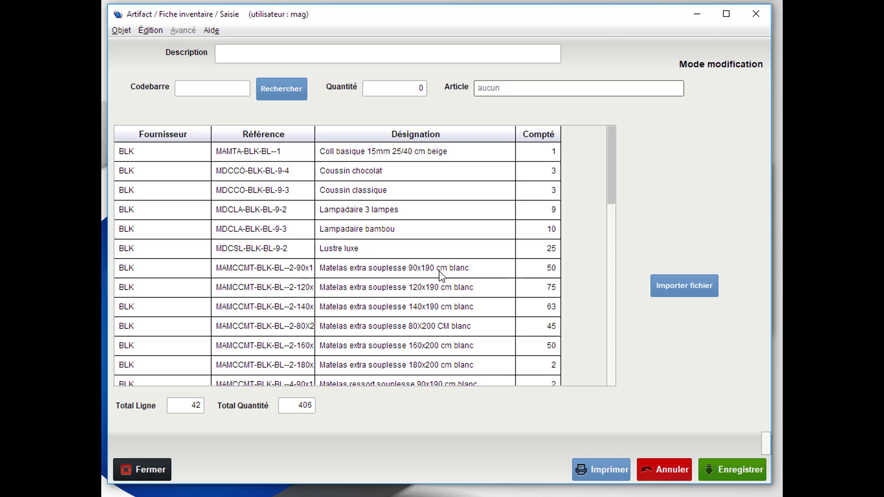
Look through the imported lines, describe the count entry as "zone 1", save it and close it
{"action": "scroll", "coordinate": [350, 226], "scroll_direction": "down", "scroll_amount": 9}
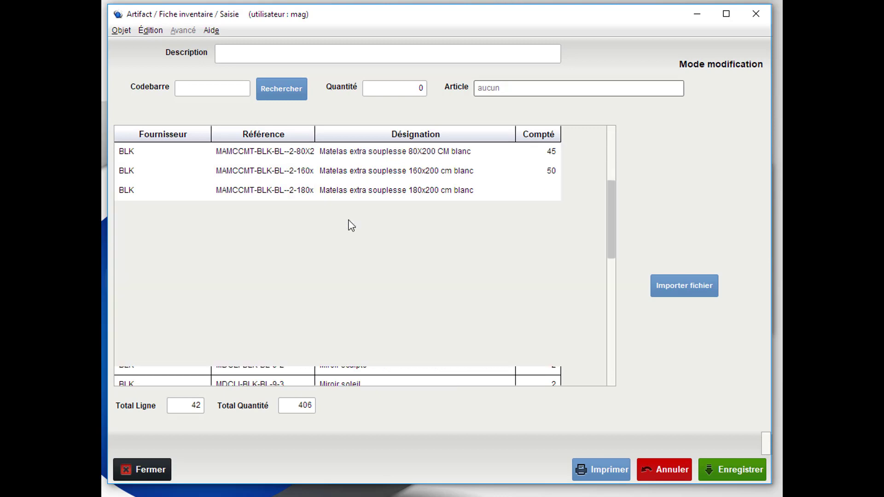
{"action": "scroll", "coordinate": [349, 233], "scroll_direction": "down", "scroll_amount": 1}
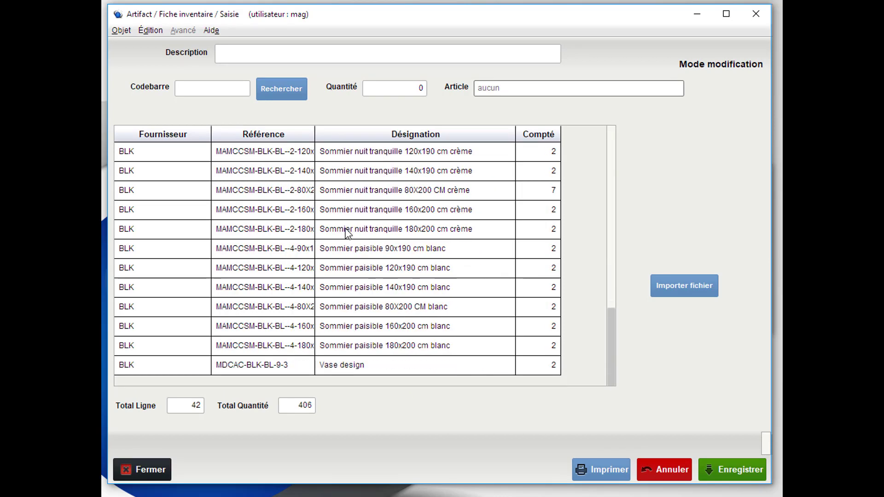
{"action": "scroll", "coordinate": [348, 221], "scroll_direction": "up", "scroll_amount": 5}
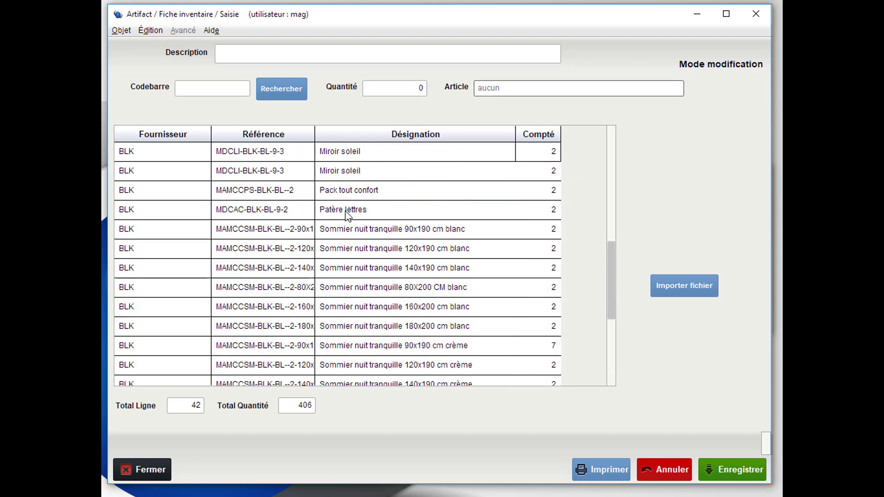
{"action": "scroll", "coordinate": [347, 206], "scroll_direction": "up", "scroll_amount": 4}
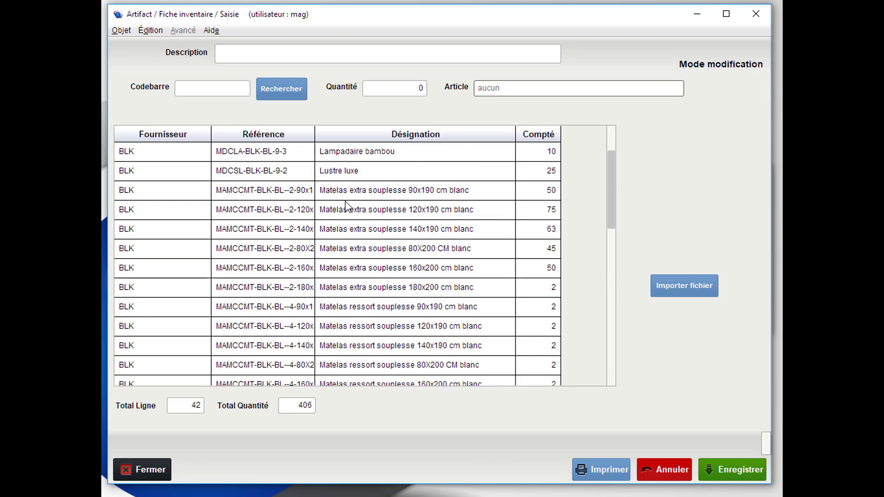
{"action": "left_click", "coordinate": [238, 48]}
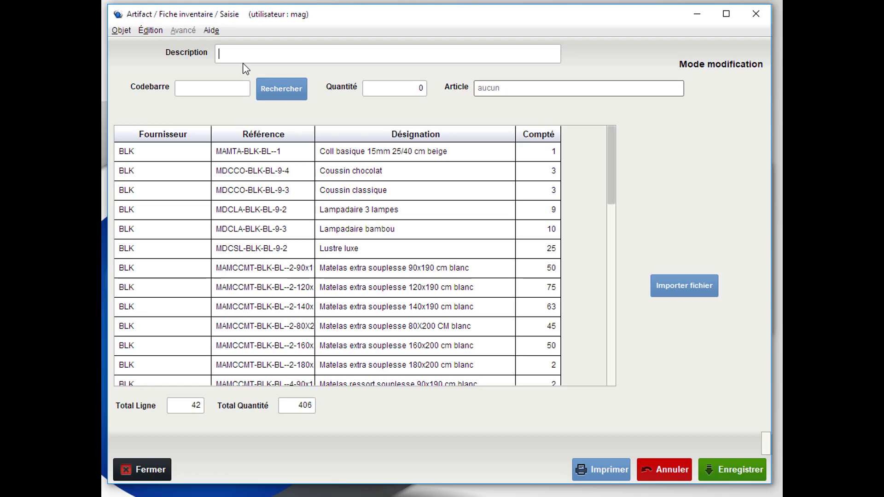
{"action": "type", "text": "zone 1"}
{"action": "left_click", "coordinate": [730, 468]}
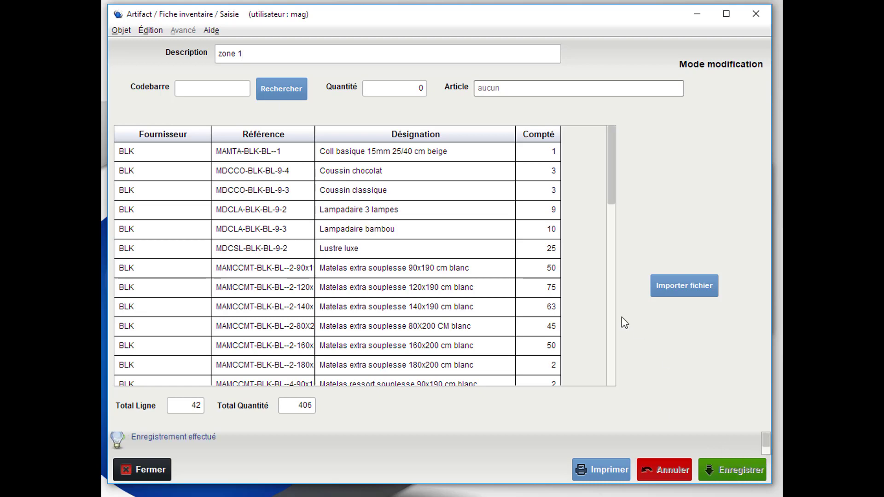
{"action": "left_click", "coordinate": [141, 473]}
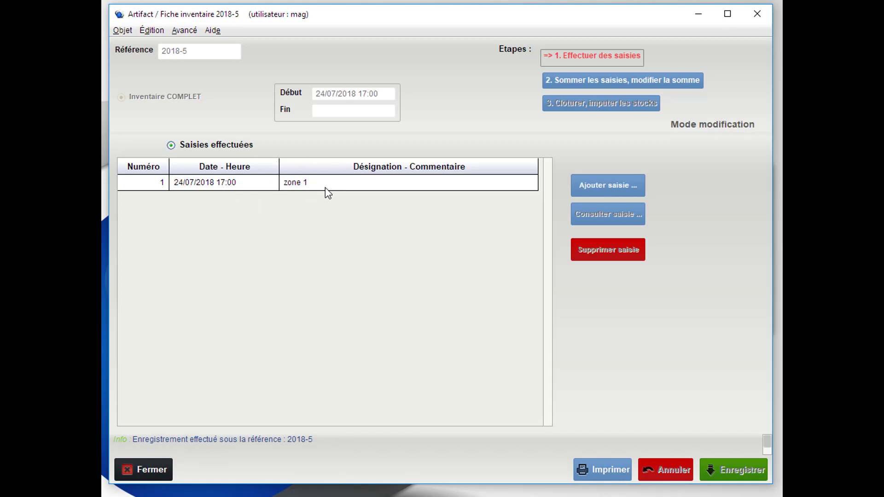
Add a second count entry, import inventaire.csv into it as well, and dismiss the unknown barcode notice
{"action": "left_click", "coordinate": [607, 184]}
{"action": "left_click_drag", "start_coordinate": [448, 24], "coordinate": [321, 19]}
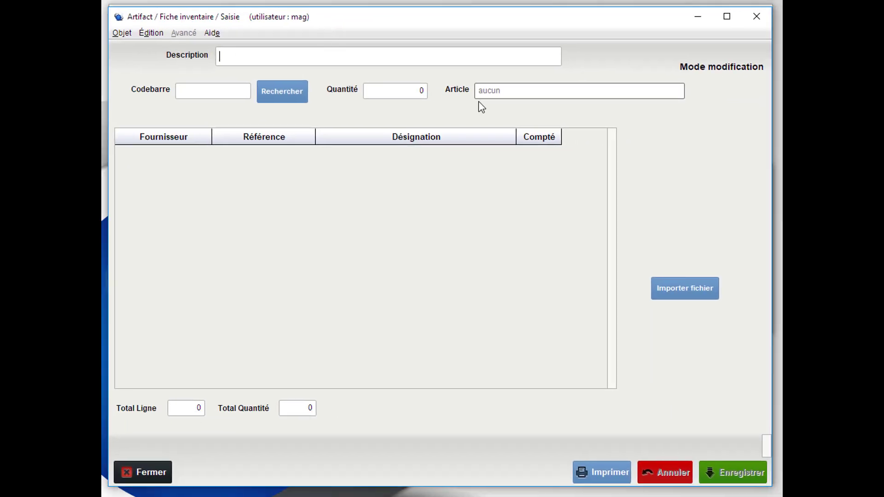
{"action": "left_click", "coordinate": [673, 296]}
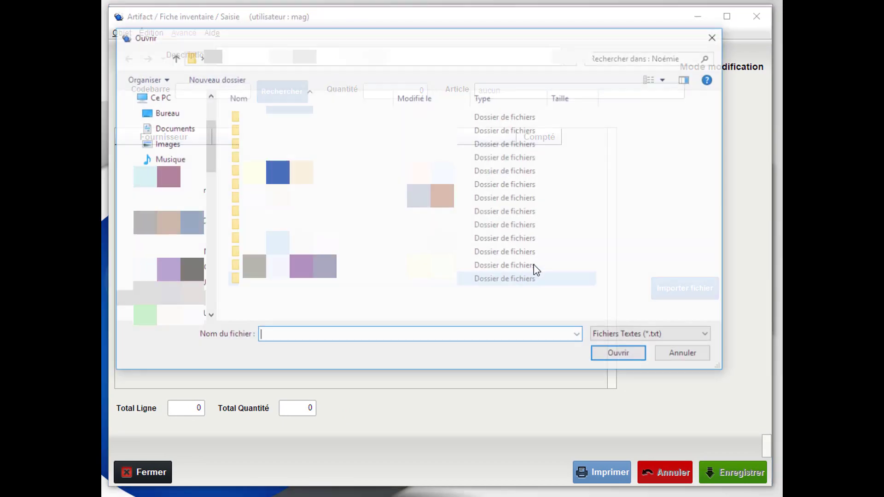
{"action": "left_click", "coordinate": [626, 335]}
{"action": "left_click", "coordinate": [613, 347]}
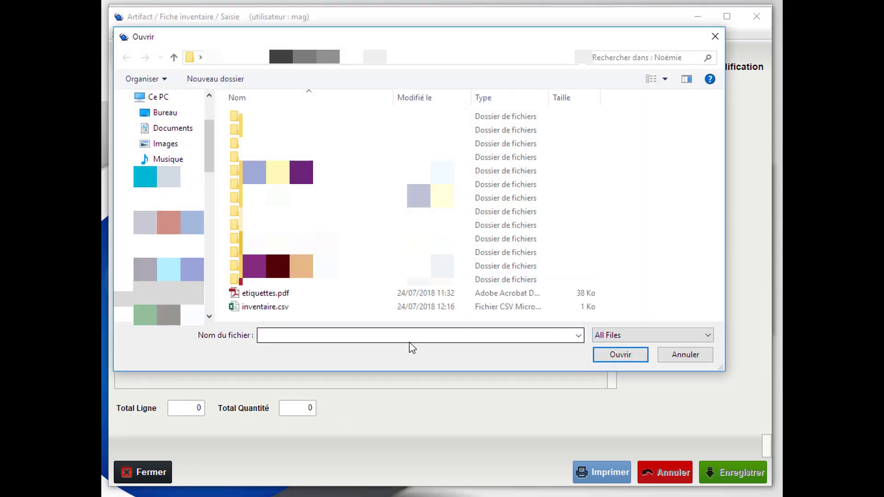
{"action": "left_click", "coordinate": [299, 310]}
{"action": "left_click", "coordinate": [618, 360]}
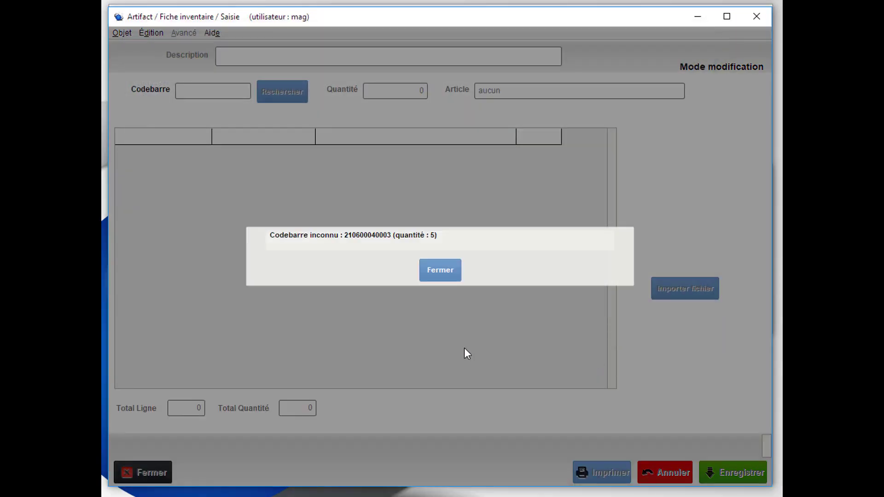
{"action": "left_click", "coordinate": [434, 270]}
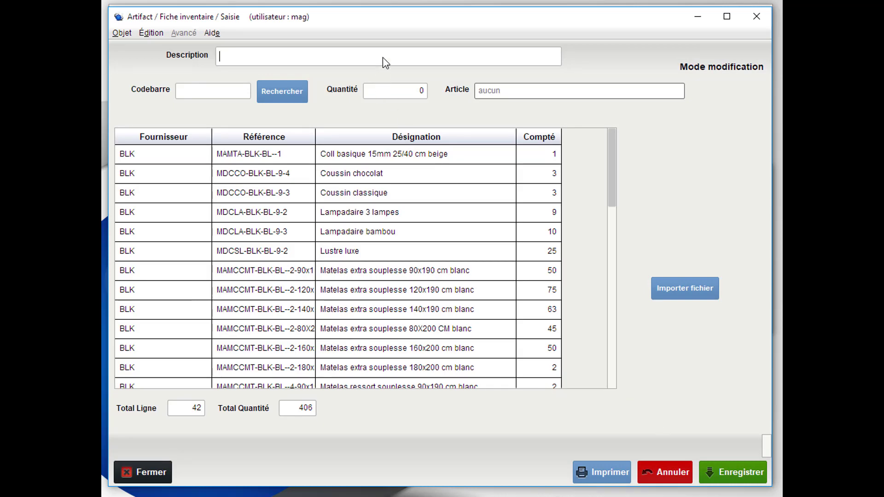
Describe the second count entry as "zone 2", save it and close it
{"action": "type", "text": "zone 2"}
{"action": "left_click", "coordinate": [740, 476]}
{"action": "left_click", "coordinate": [140, 473]}
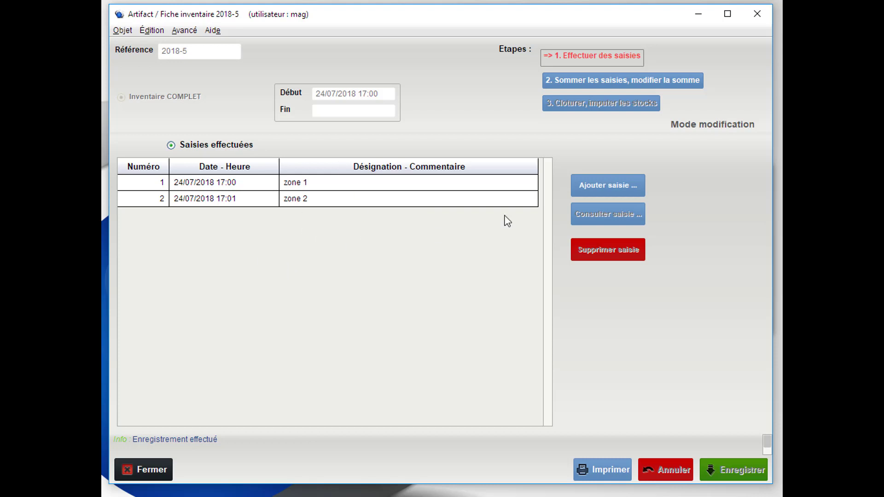
Add a third count entry to the inventory with the description "zone 30"
{"action": "left_click", "coordinate": [601, 182]}
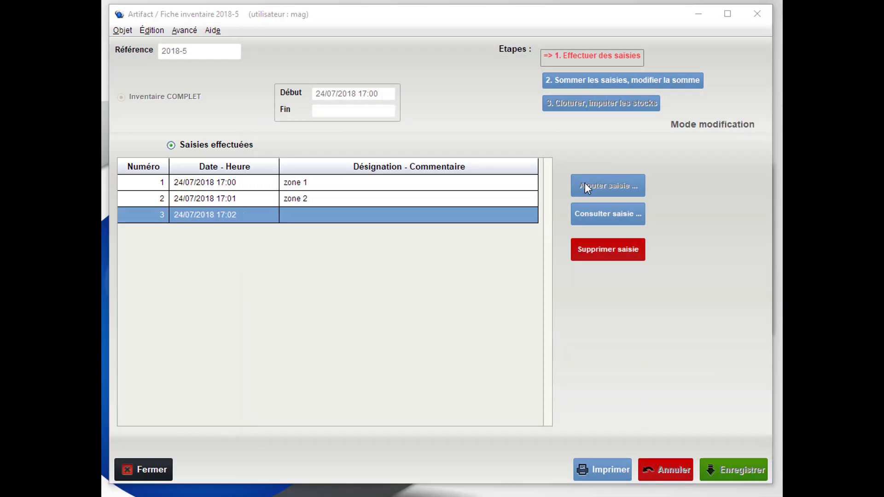
{"action": "left_click_drag", "start_coordinate": [433, 21], "coordinate": [316, 25]}
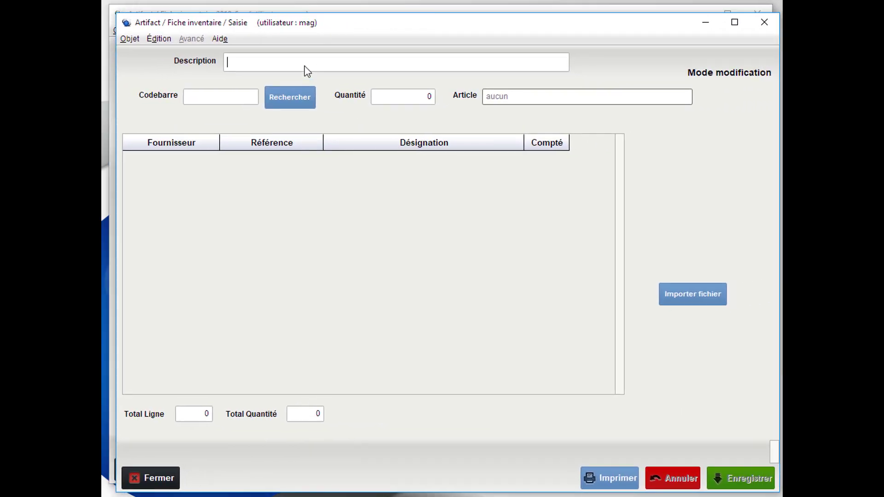
{"action": "type", "text": "zone 30"}
{"action": "key", "text": "Return"}
{"action": "type", "text": "0"}
{"action": "key", "text": "Return"}
{"action": "type", "text": "210600027"}
{"action": "key", "text": "Return"}
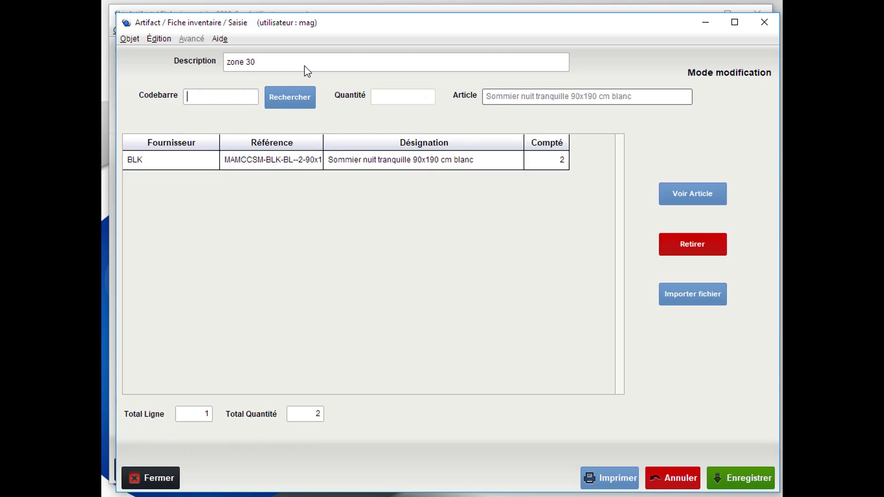
{"action": "type", "text": "0210600027240"}
{"action": "key", "text": "Return"}
{"action": "type", "text": "0210600027240"}
{"action": "key", "text": "Return"}
{"action": "type", "text": "0210600027943"}
{"action": "key", "text": "Return"}
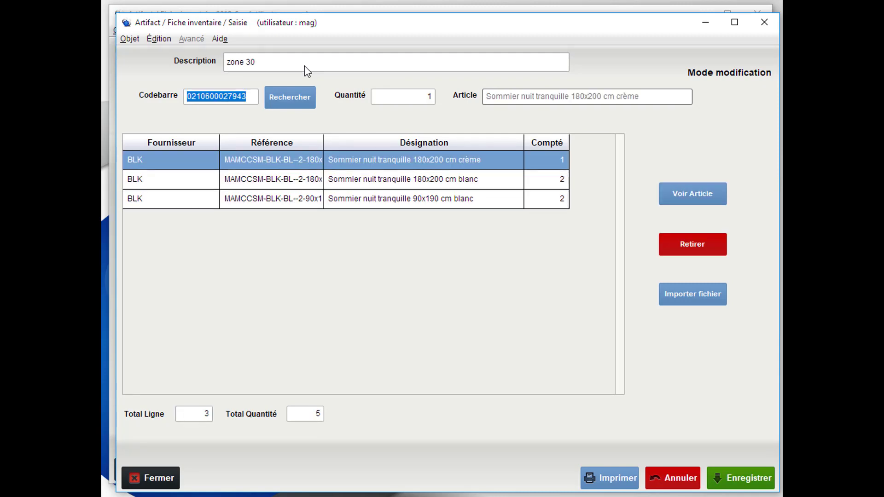
Search the articles of supplier and brand BLK and add Coll basique 15mm 25/40 cm beige and Coussin chocolat to the count
{"action": "left_click", "coordinate": [284, 96]}
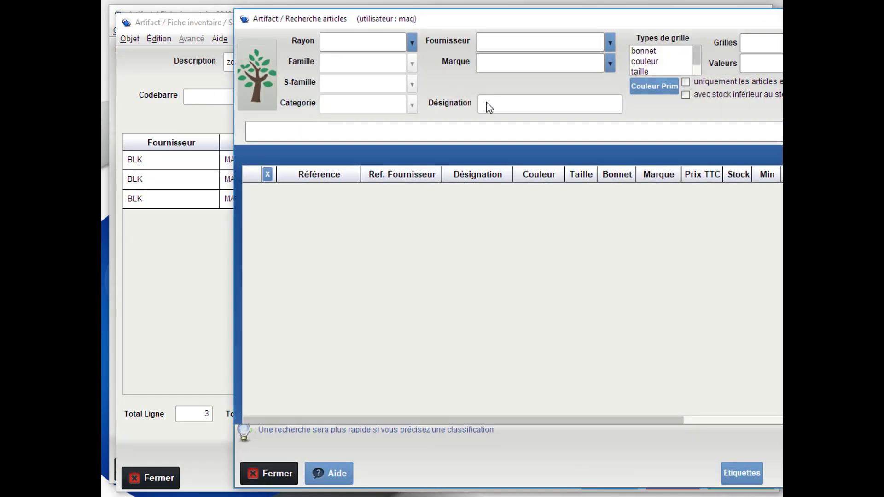
{"action": "left_click", "coordinate": [572, 133]}
{"action": "left_click", "coordinate": [504, 151]}
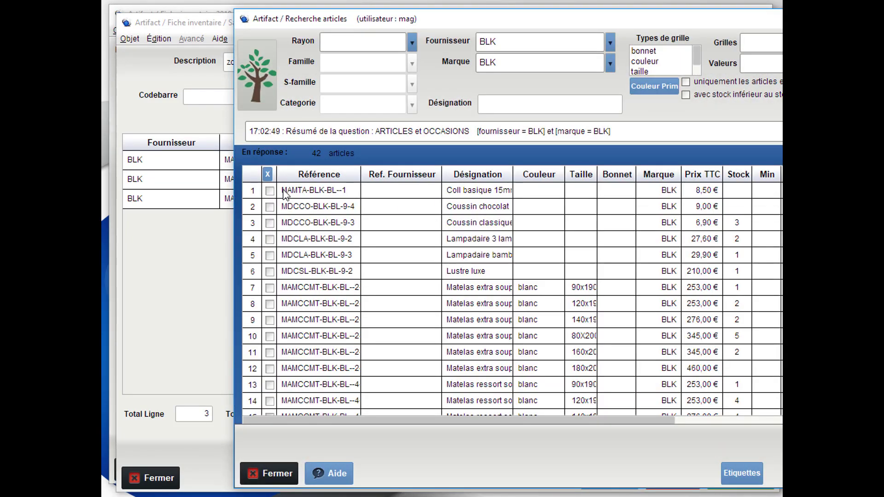
{"action": "left_click", "coordinate": [271, 191]}
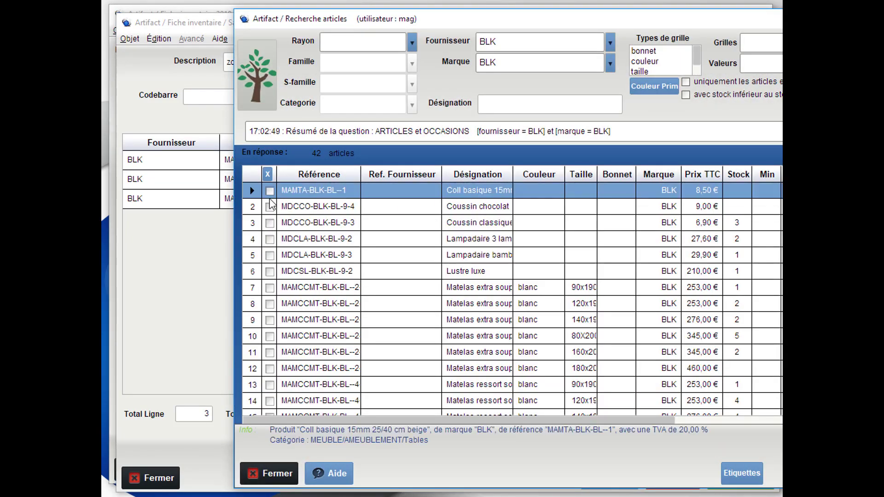
{"action": "double_click", "coordinate": [304, 214]}
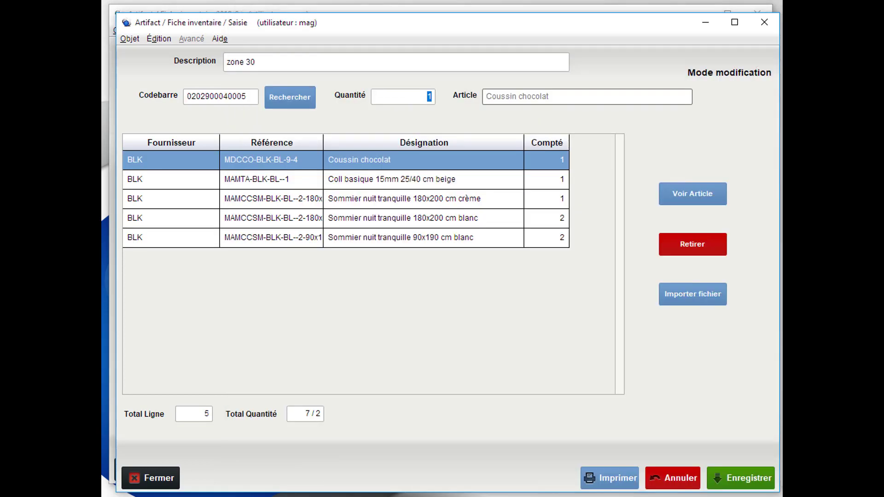
Set the counts of Coll basique 15mm 25/40 cm beige and Sommier nuit tranquille 180x200 cm blanc to 5, save and close the entry
{"action": "double_click", "coordinate": [562, 187]}
{"action": "type", "text": "5"}
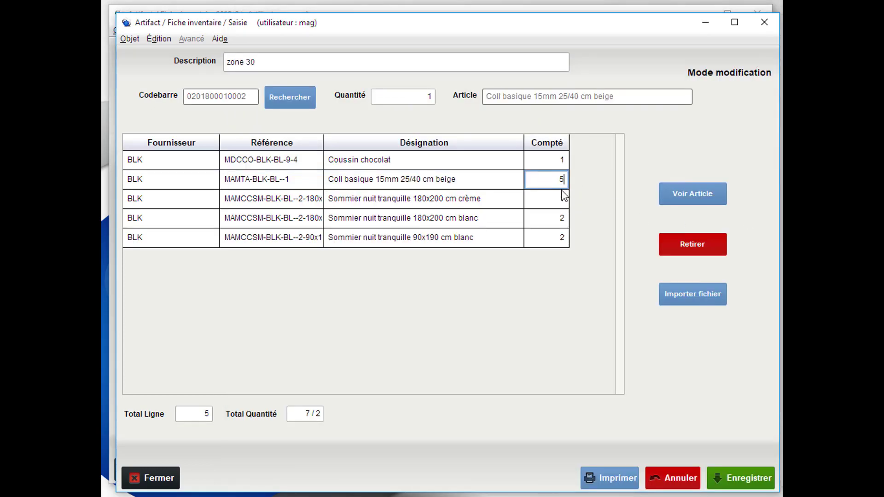
{"action": "double_click", "coordinate": [551, 215]}
{"action": "type", "text": "5"}
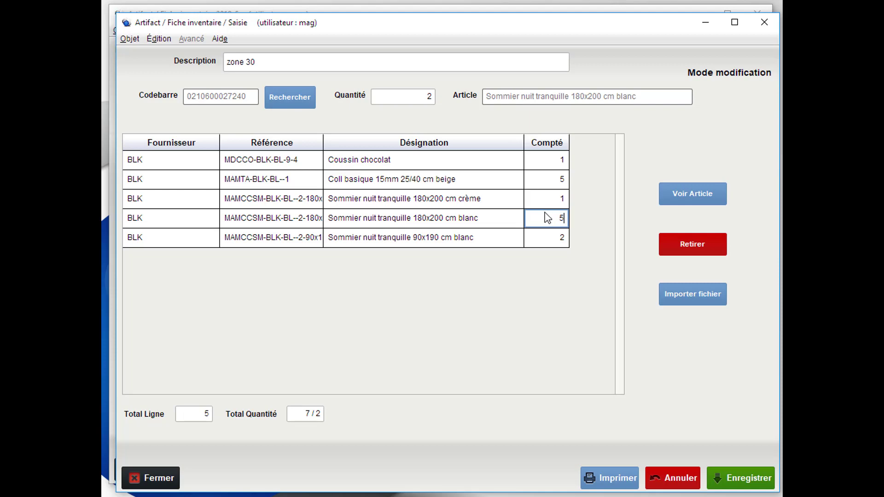
{"action": "double_click", "coordinate": [548, 239]}
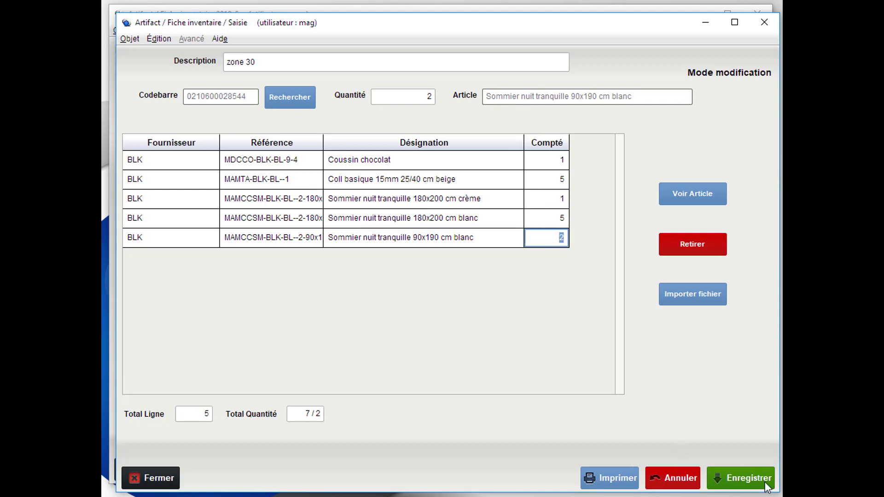
{"action": "left_click", "coordinate": [735, 477]}
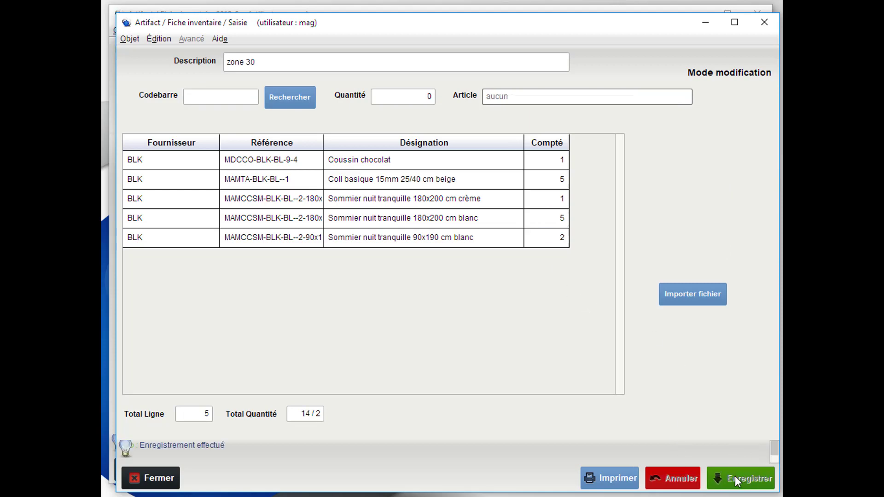
{"action": "left_click", "coordinate": [140, 479]}
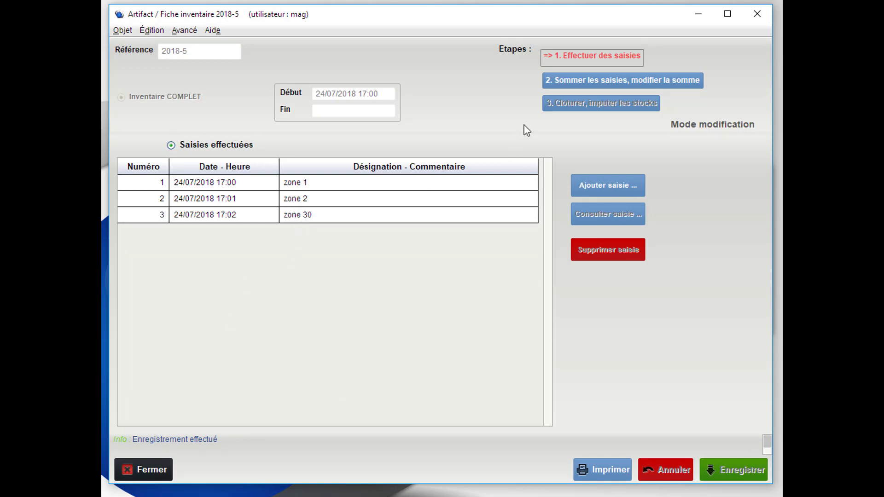
Advance inventory 2018-5 from counting to summing the entries, and open the sum of all entries for review
{"action": "left_click", "coordinate": [575, 82]}
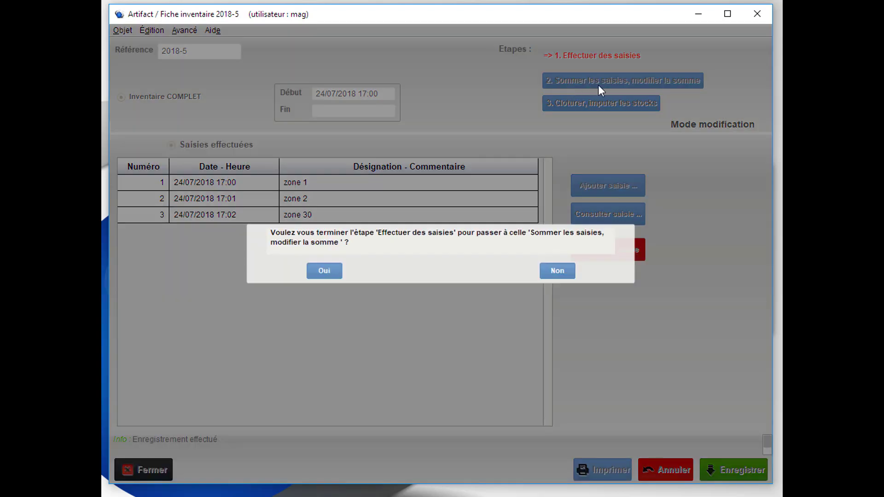
{"action": "left_click", "coordinate": [330, 271]}
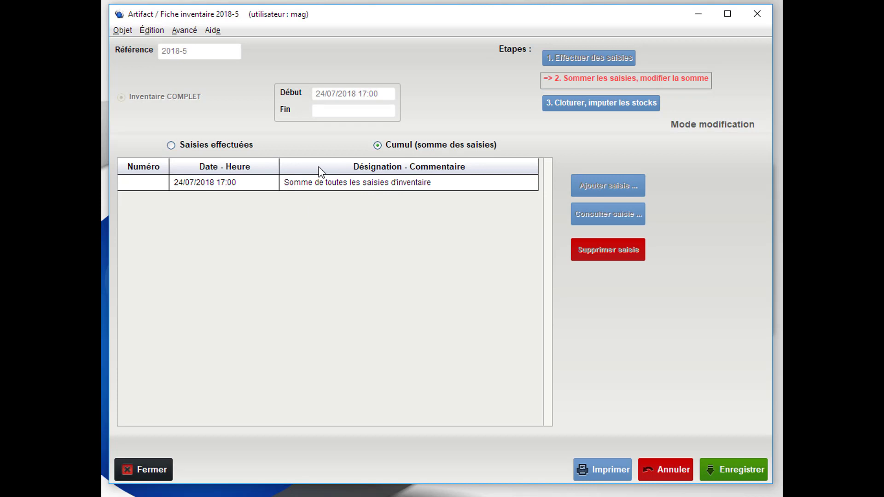
{"action": "left_click", "coordinate": [322, 183]}
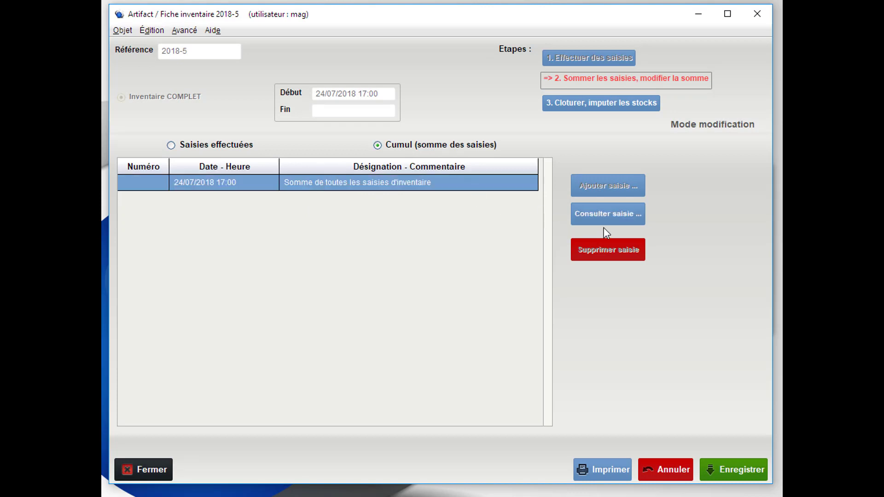
{"action": "left_click", "coordinate": [601, 210]}
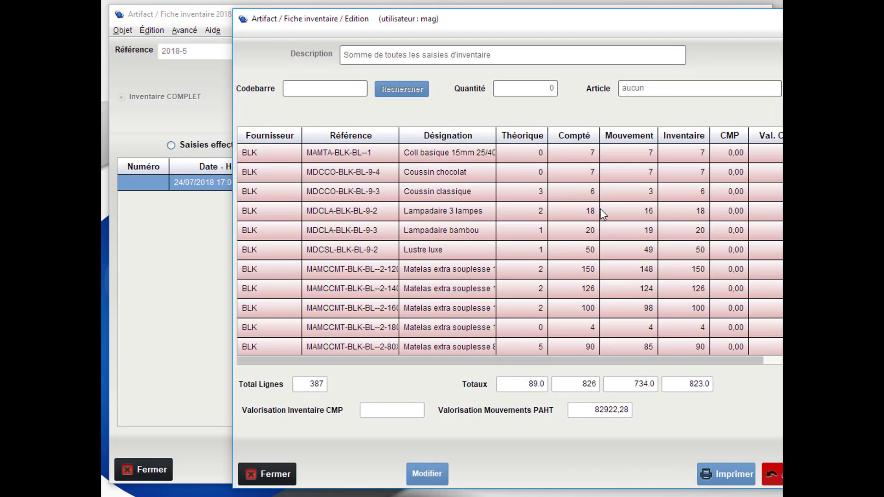
{"action": "left_click_drag", "start_coordinate": [524, 19], "coordinate": [411, 17]}
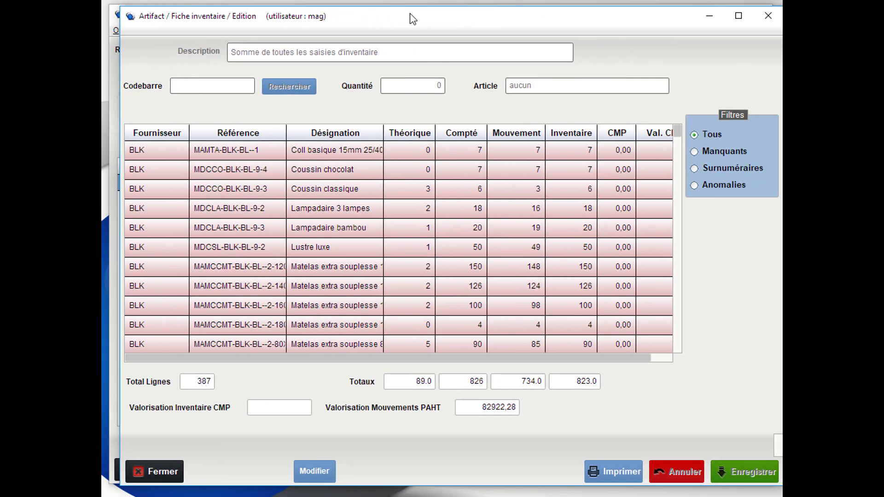
{"action": "scroll", "coordinate": [420, 197], "scroll_direction": "down", "scroll_amount": 3}
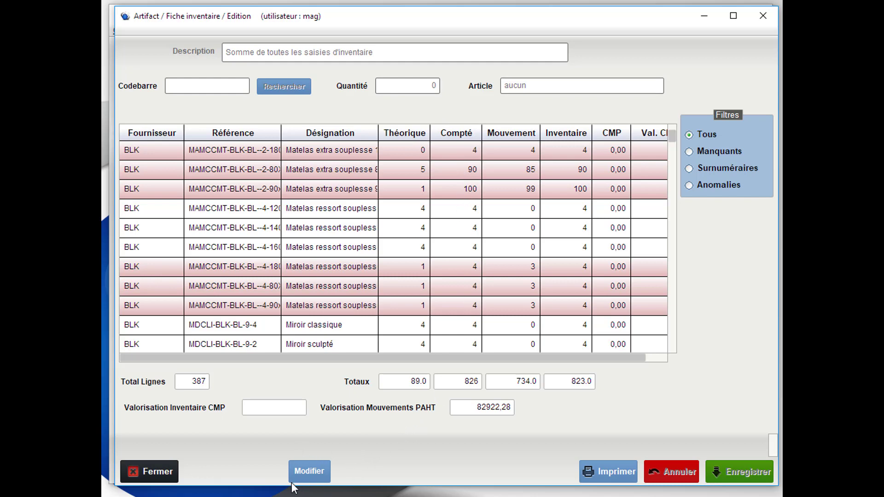
Modify the summed count of Matelas extra souplesse 90x190 cm blanc to 99, save and close the sum
{"action": "left_click", "coordinate": [305, 475]}
{"action": "left_click", "coordinate": [456, 164]}
{"action": "double_click", "coordinate": [460, 193]}
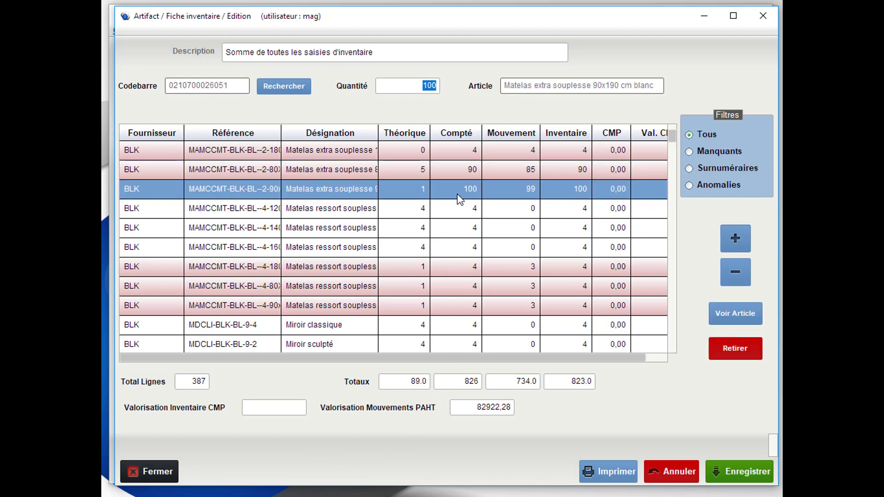
{"action": "type", "text": "99"}
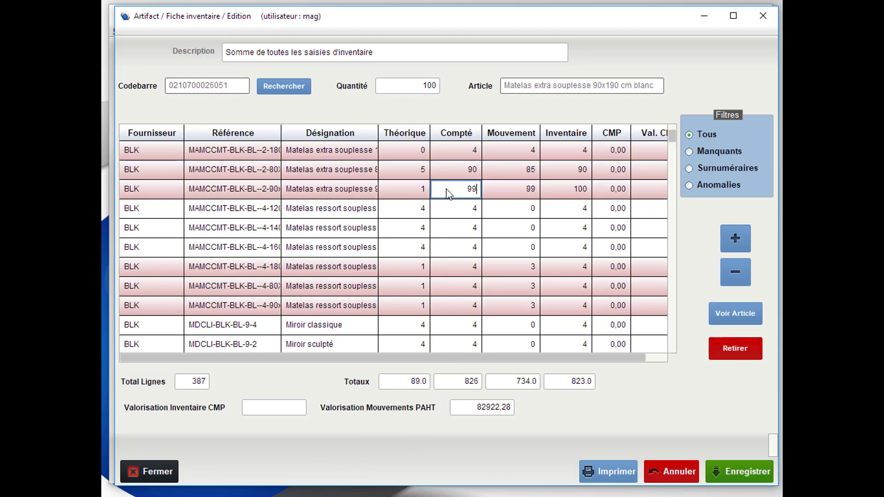
{"action": "double_click", "coordinate": [454, 213]}
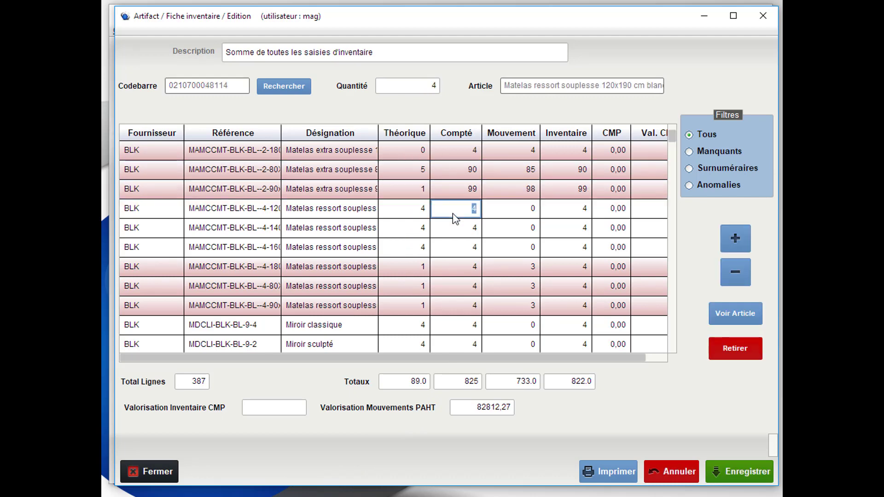
{"action": "left_click", "coordinate": [757, 471]}
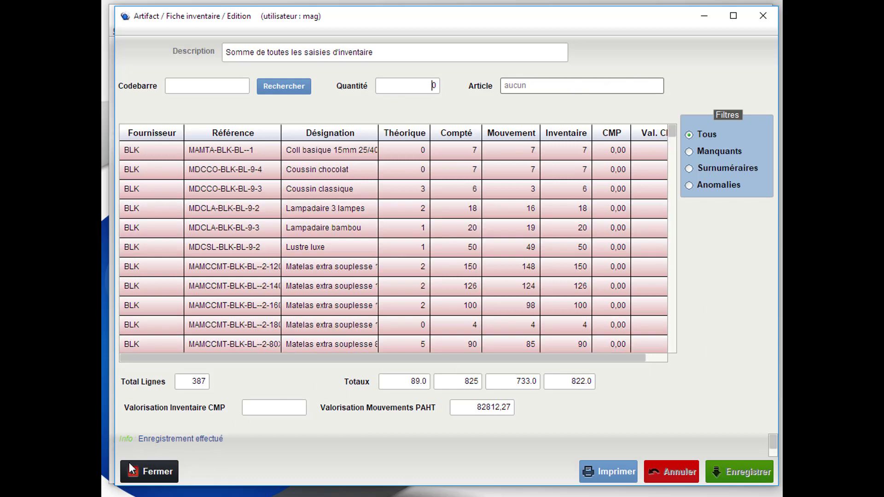
{"action": "left_click", "coordinate": [159, 475]}
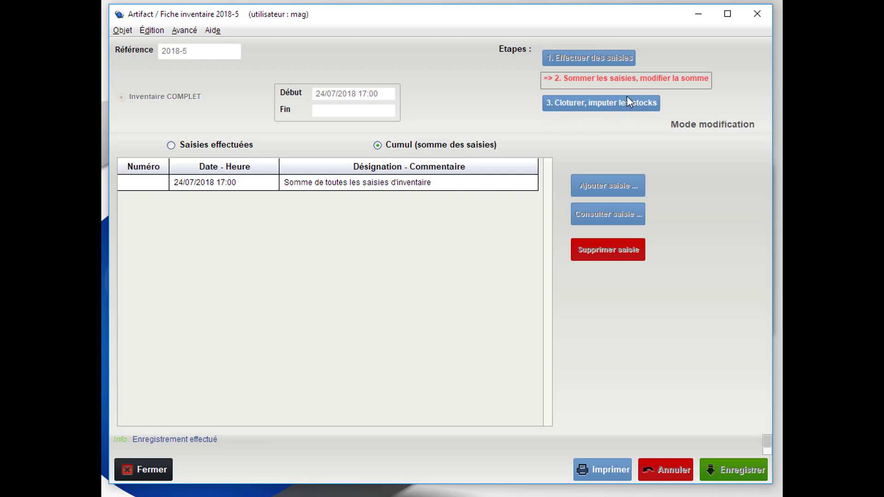
Close inventory 2018-5 without imputing the movements to stock, and dismiss the closing message
{"action": "left_click", "coordinate": [582, 104]}
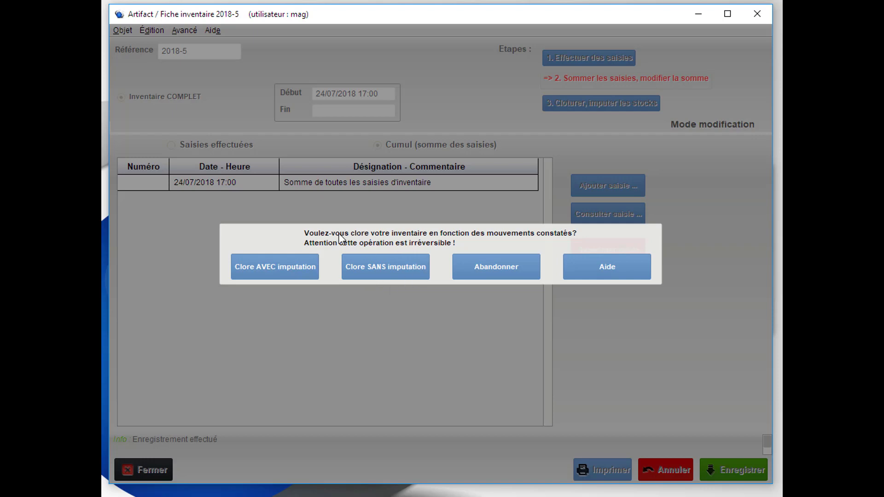
{"action": "left_click", "coordinate": [388, 272]}
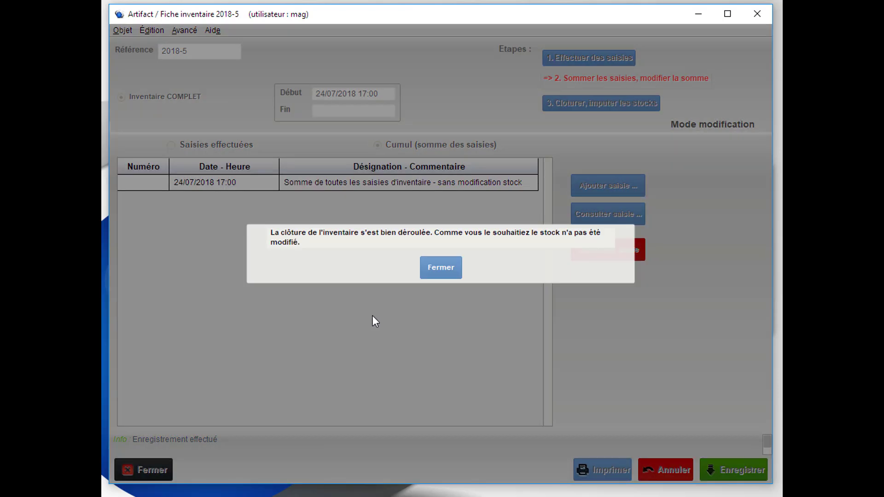
{"action": "left_click_drag", "start_coordinate": [420, 237], "coordinate": [475, 251]}
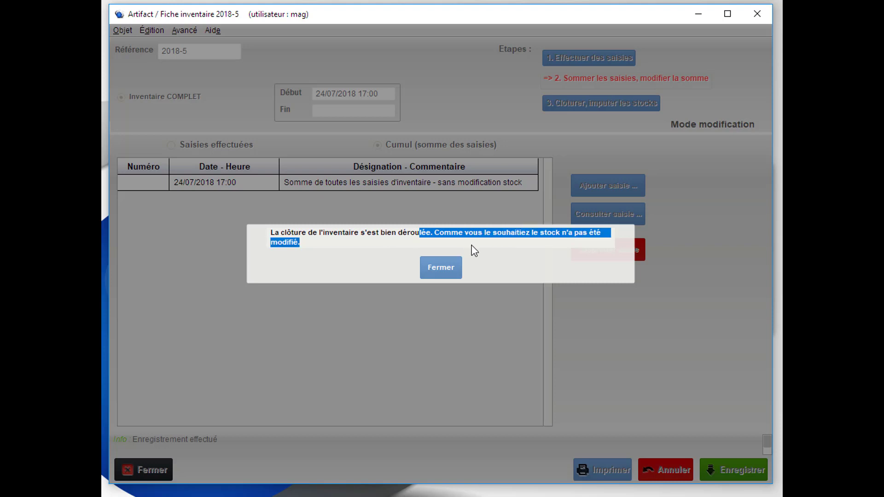
{"action": "left_click", "coordinate": [449, 266]}
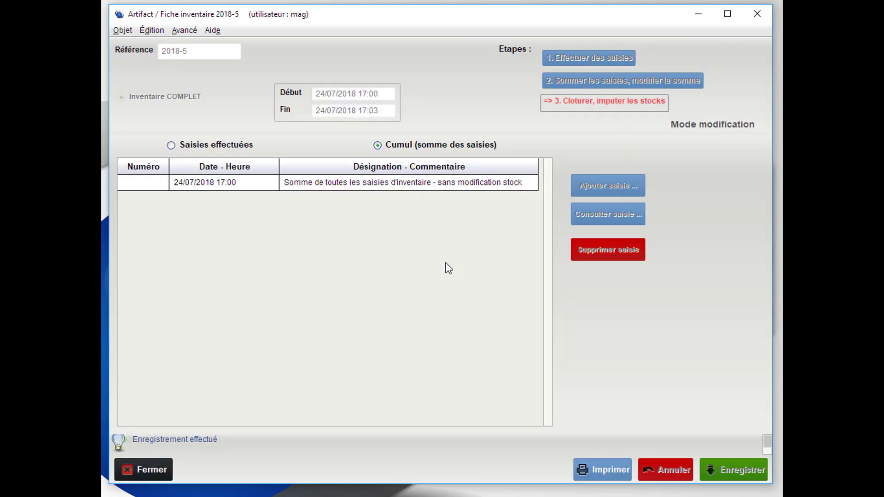